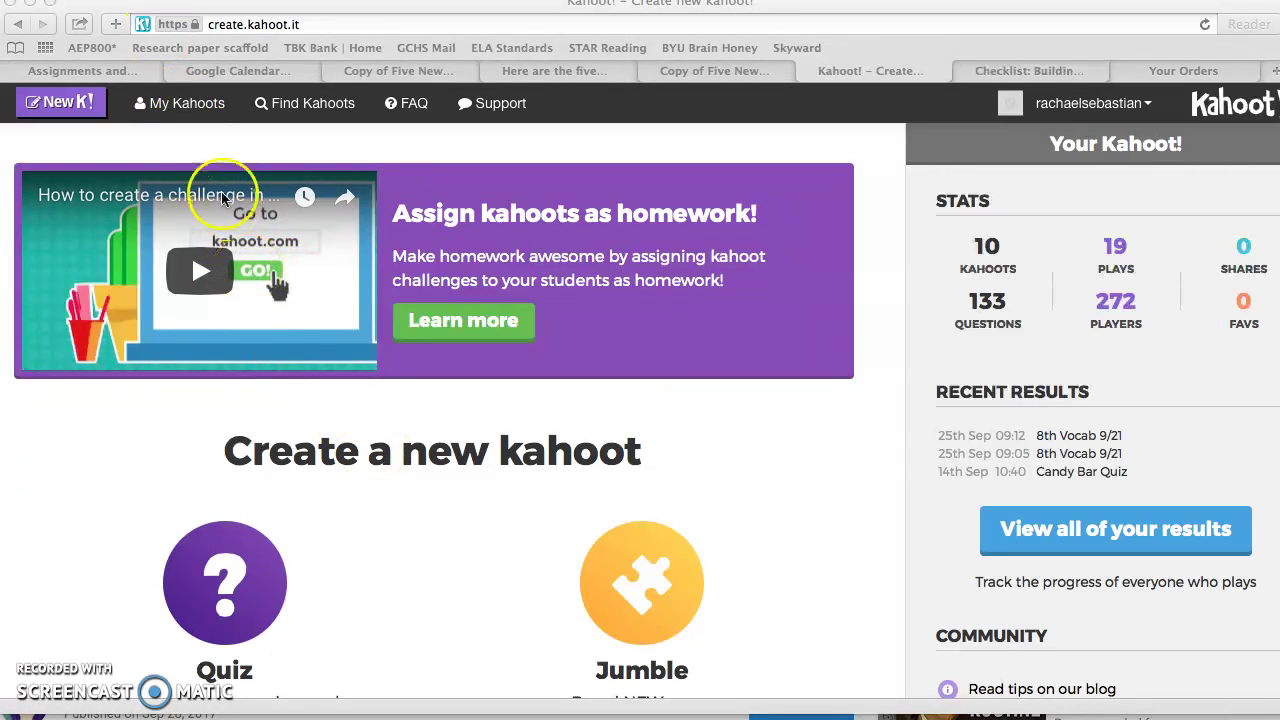
# Open the details of the Los básicos quiz from the list of kahoots created by this account
pyautogui.click(197, 115)
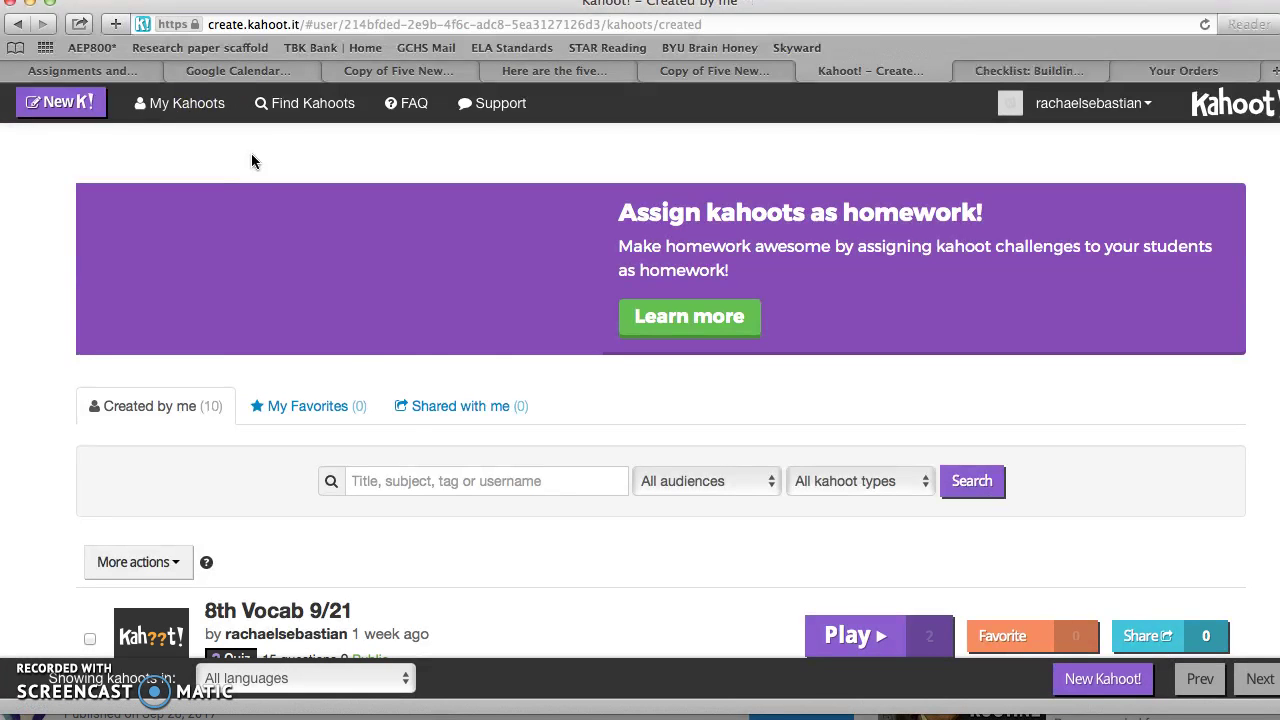
pyautogui.scroll(-2, 403, 383)
pyautogui.scroll(-3, 405, 385)
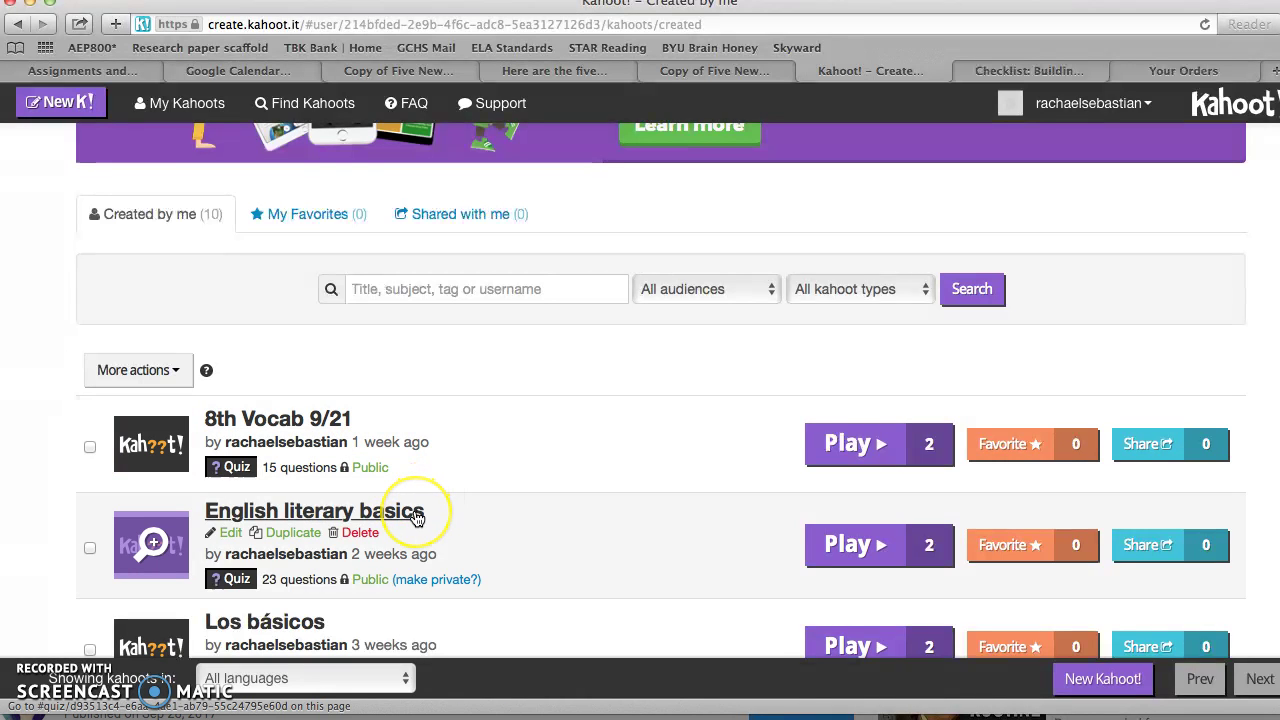
pyautogui.scroll(-3, 416, 517)
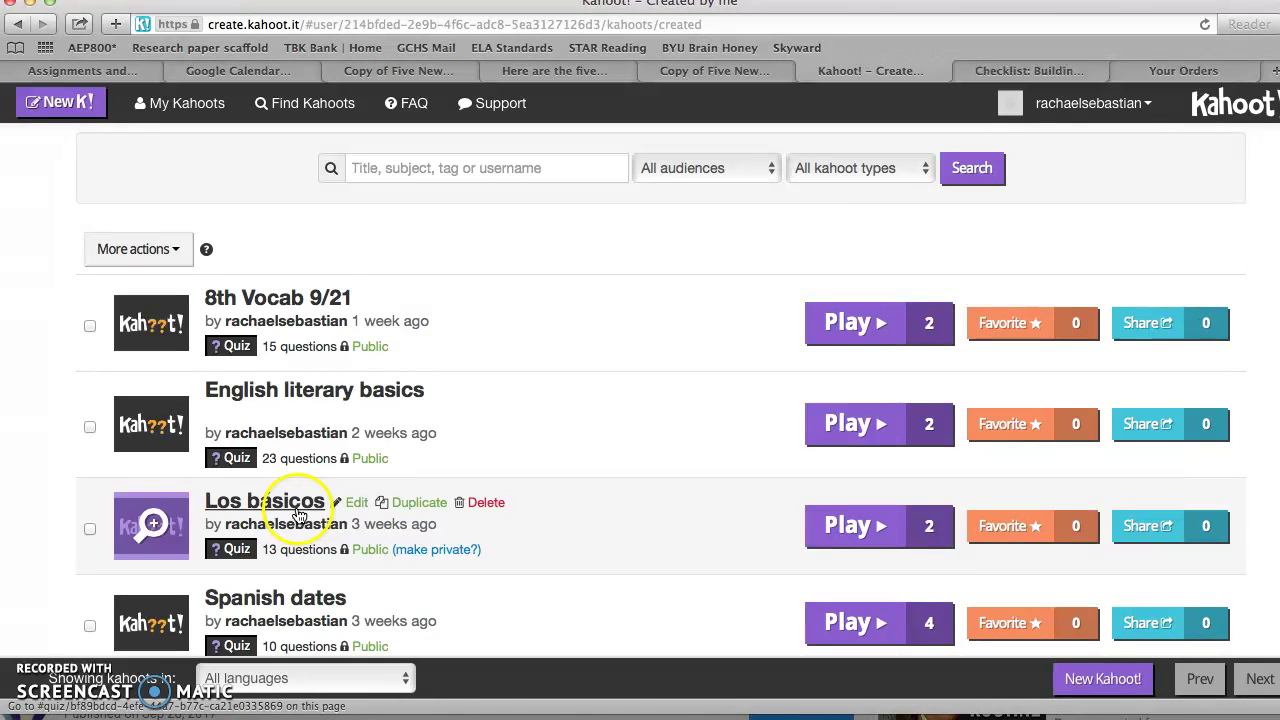
pyautogui.scroll(-2, 336, 510)
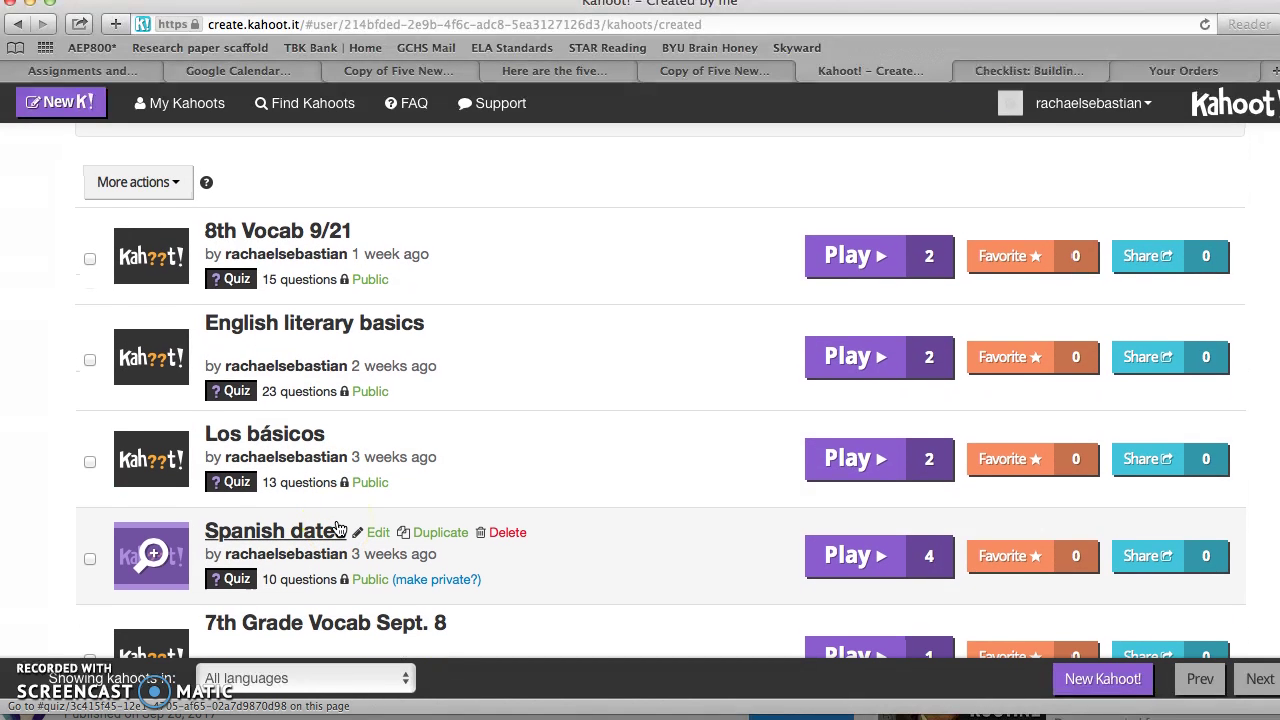
pyautogui.scroll(-1, 396, 512)
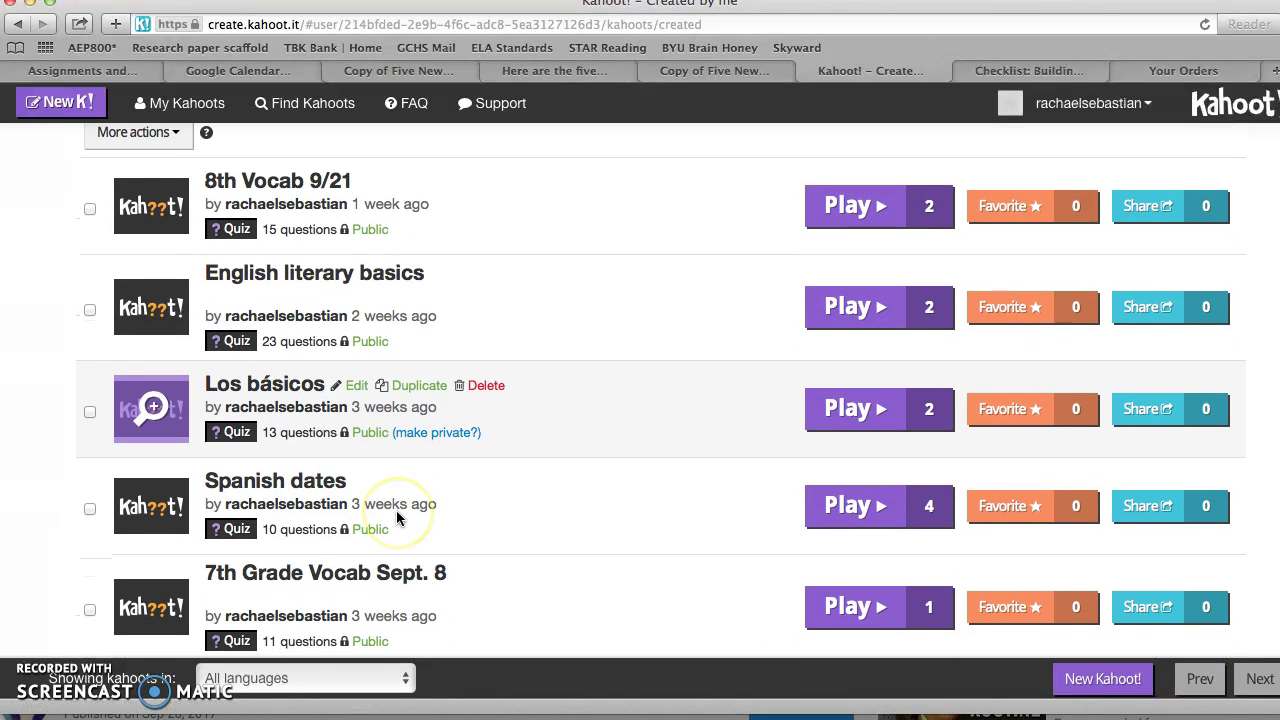
pyautogui.scroll(1, 396, 510)
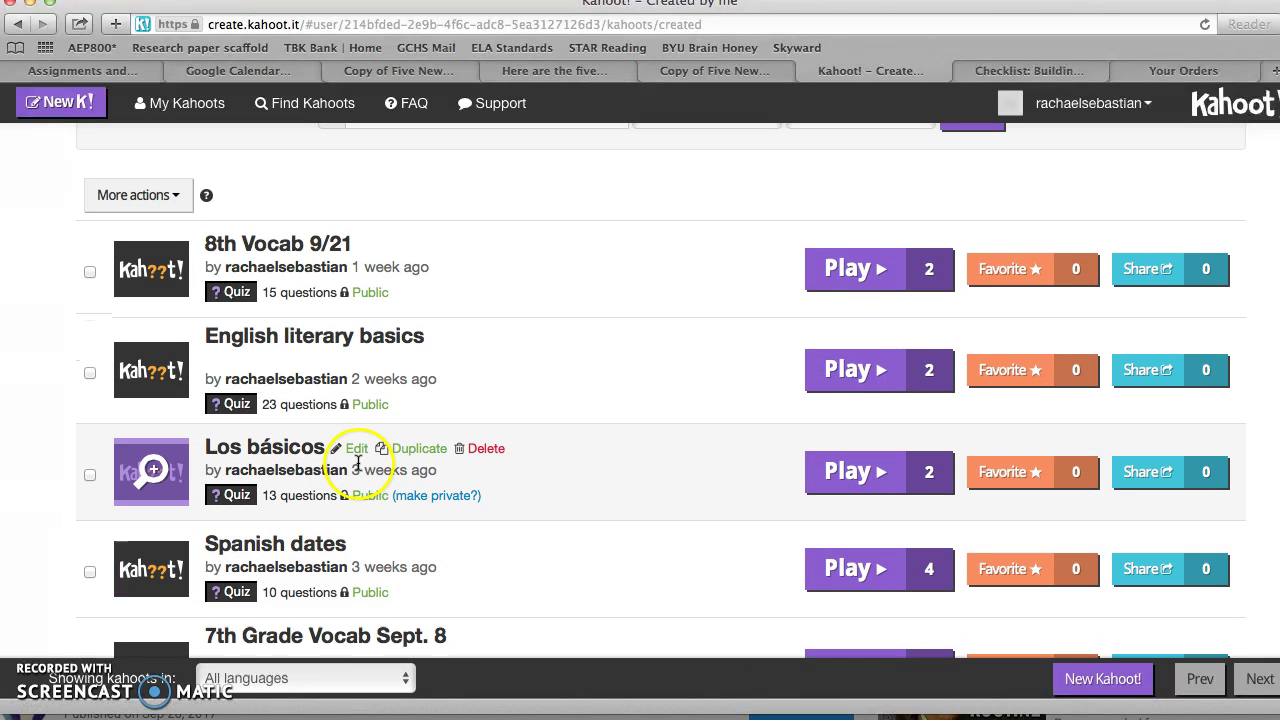
pyautogui.click(300, 447)
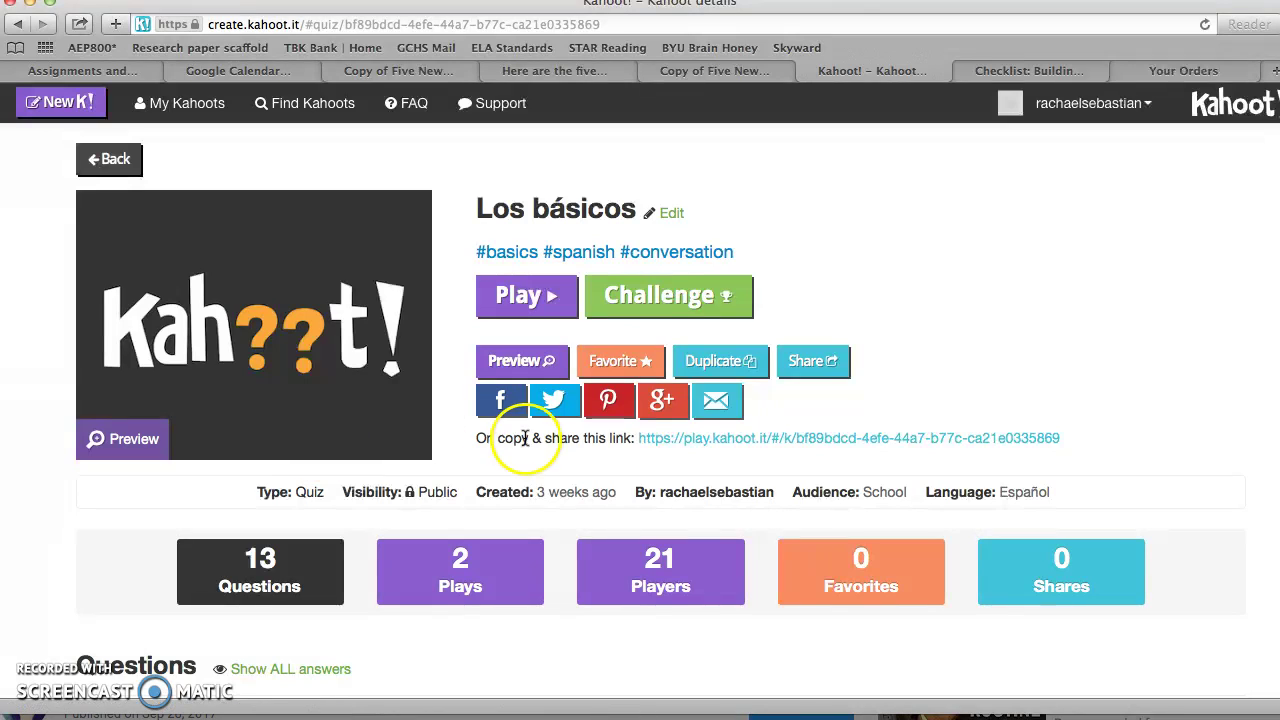
# Launch the Los básicos quiz for play in Classic mode, Player vs Player on 1:1 devices
pyautogui.click(543, 297)
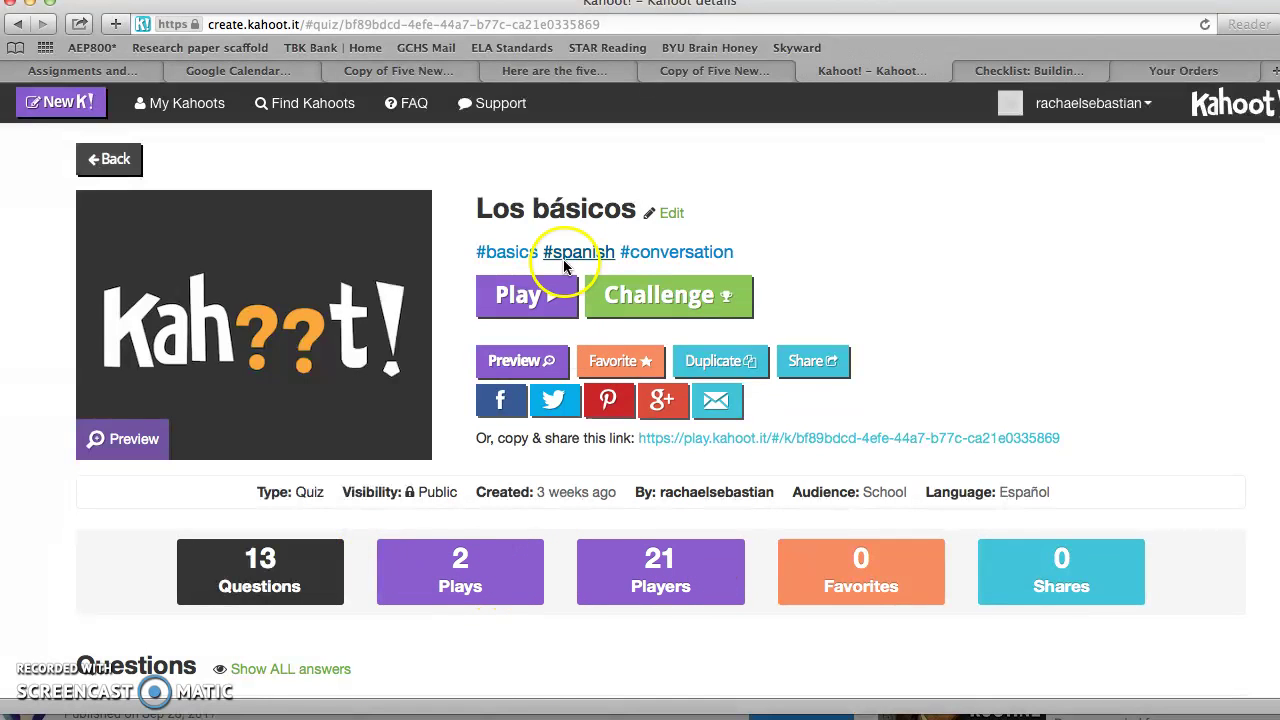
pyautogui.click(545, 297)
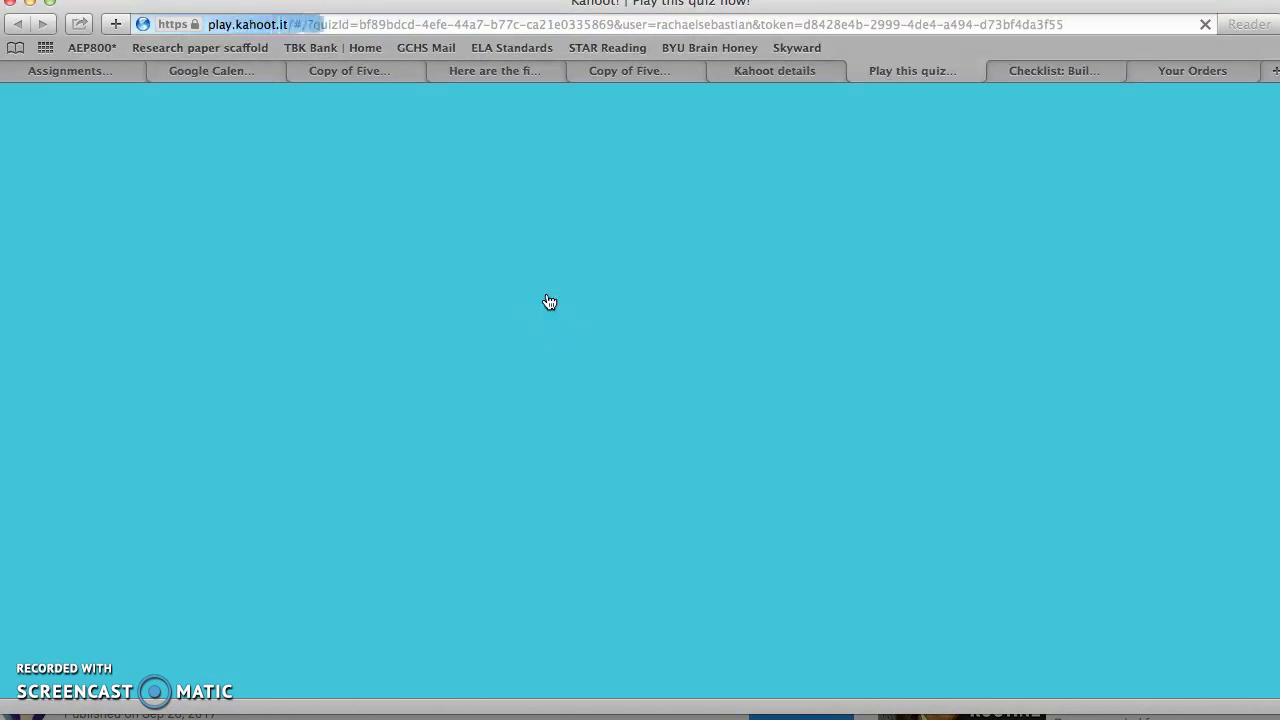
pyautogui.click(551, 323)
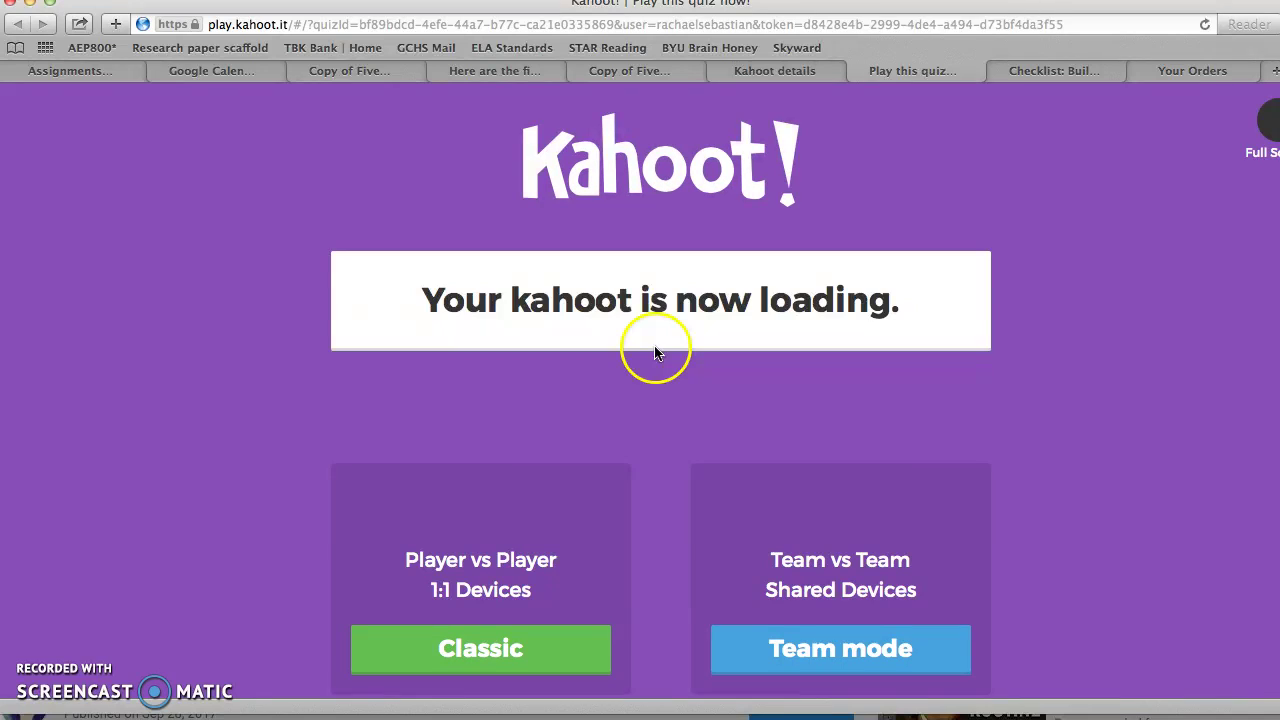
pyautogui.scroll(-2, 658, 366)
pyautogui.scroll(-2, 658, 370)
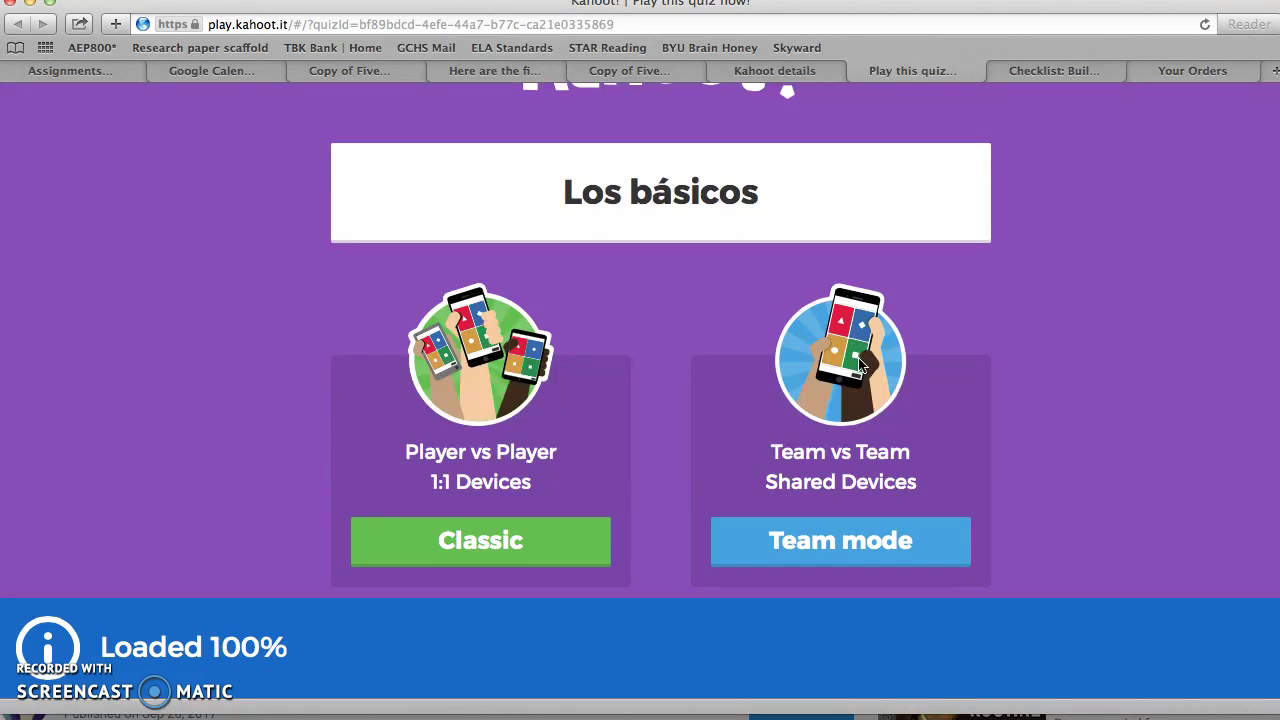
pyautogui.click(511, 541)
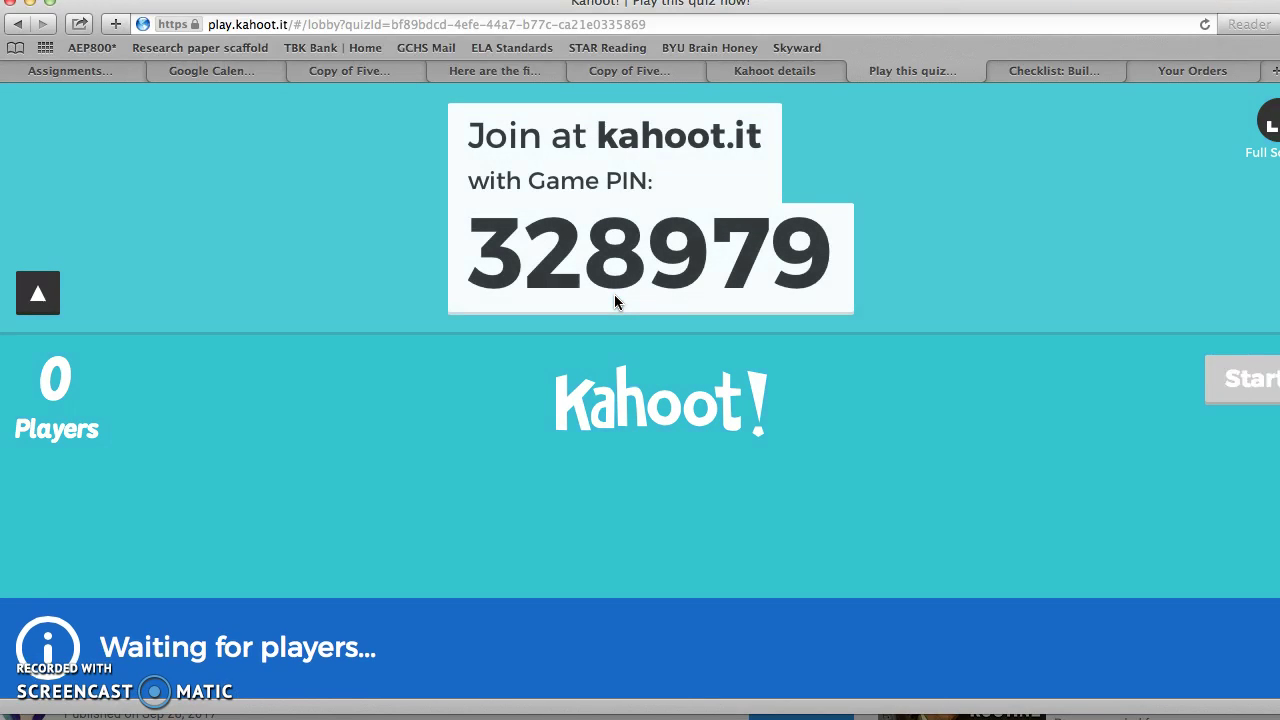
pyautogui.click(514, 200)
pyautogui.click(614, 214)
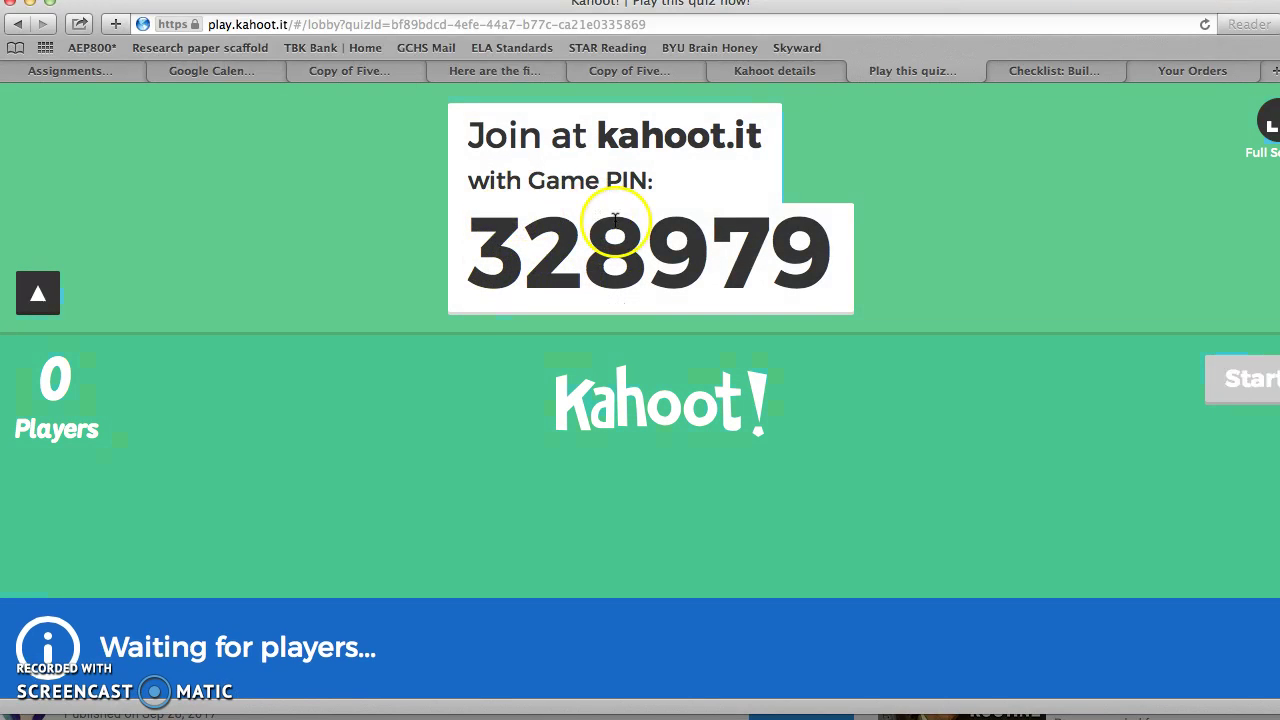
pyautogui.click(603, 258)
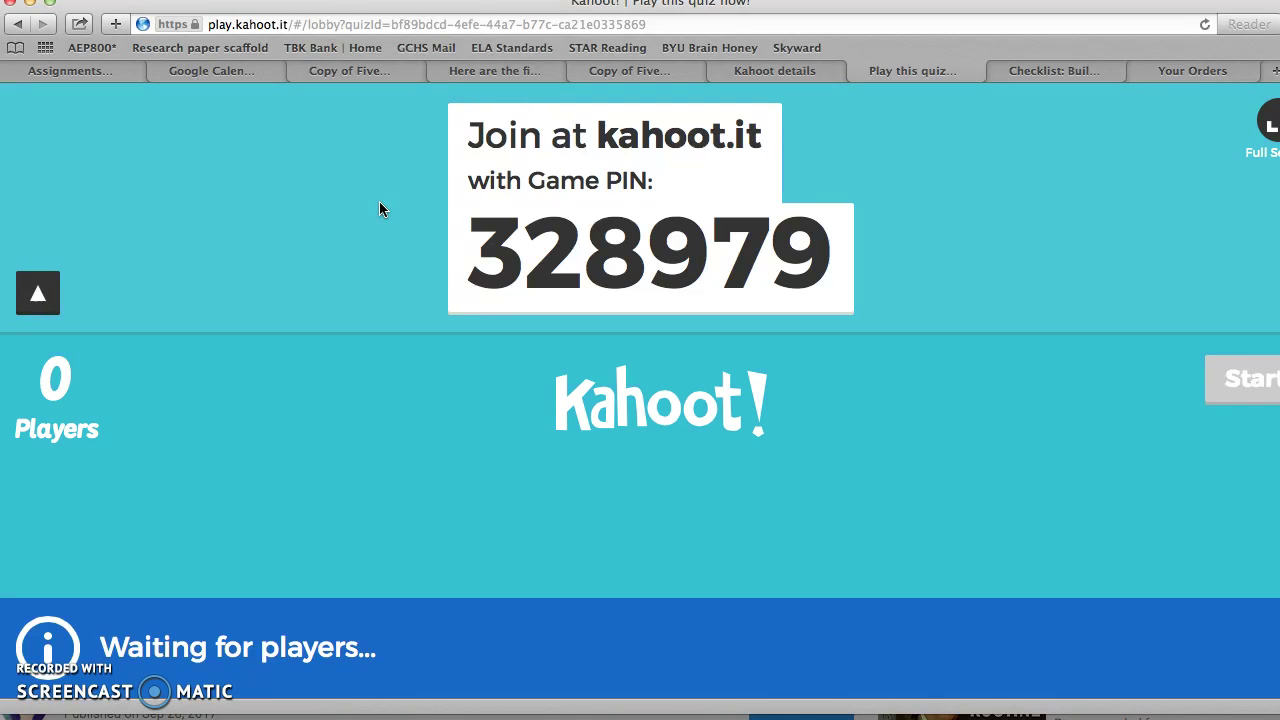
# Try to start the Los básicos game from the lobby
pyautogui.click(1240, 381)
pyautogui.click(1242, 379)
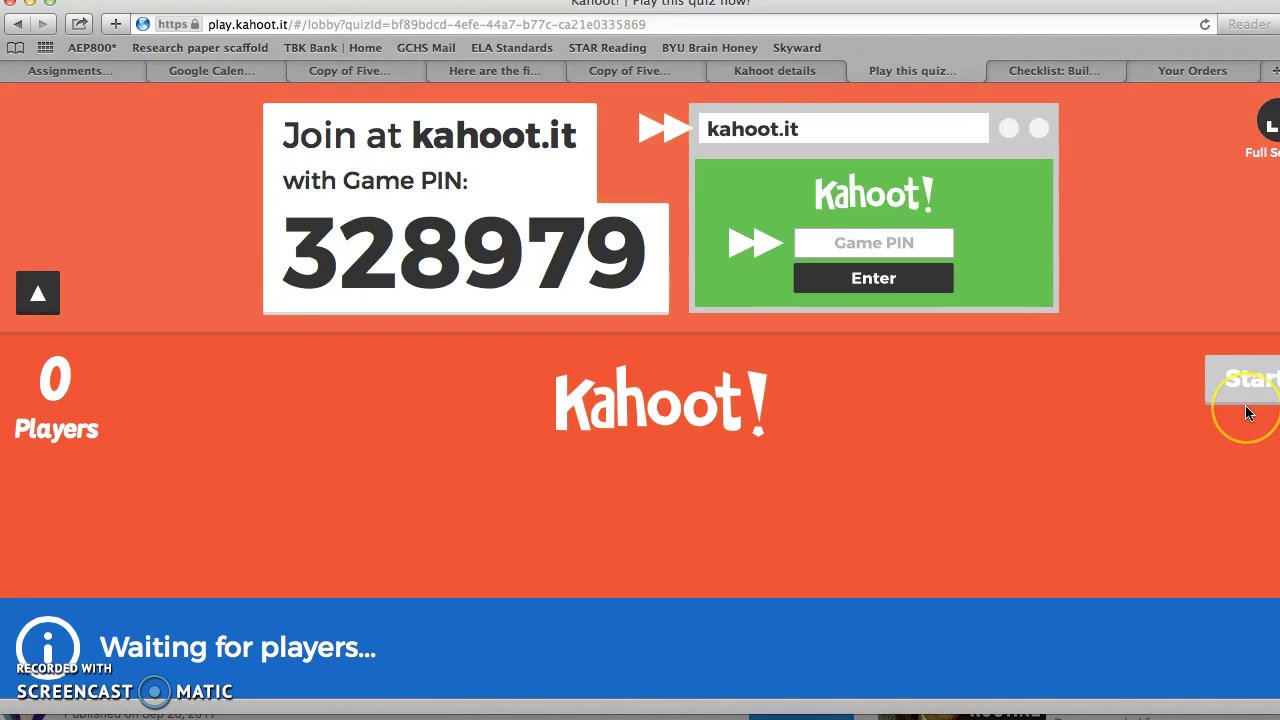
pyautogui.click(1184, 371)
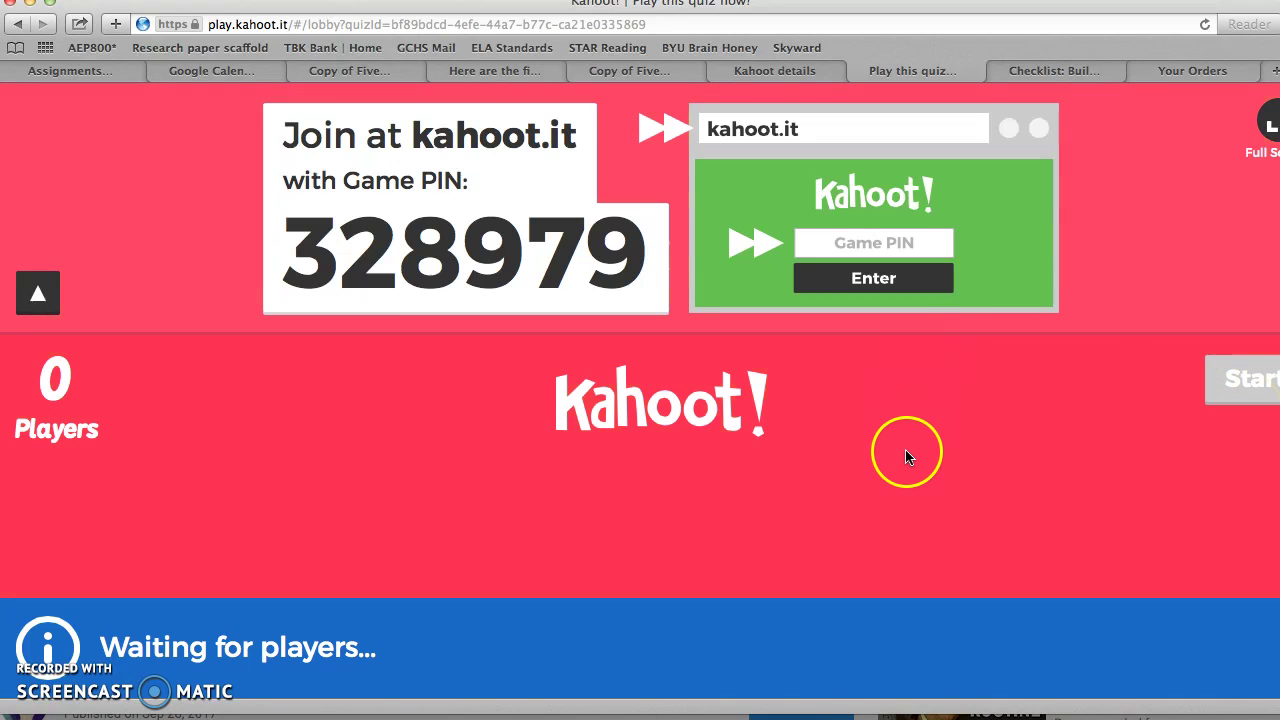
# Leave the game lobby and go back to the creation home page at create.kahoot.it
pyautogui.click(17, 31)
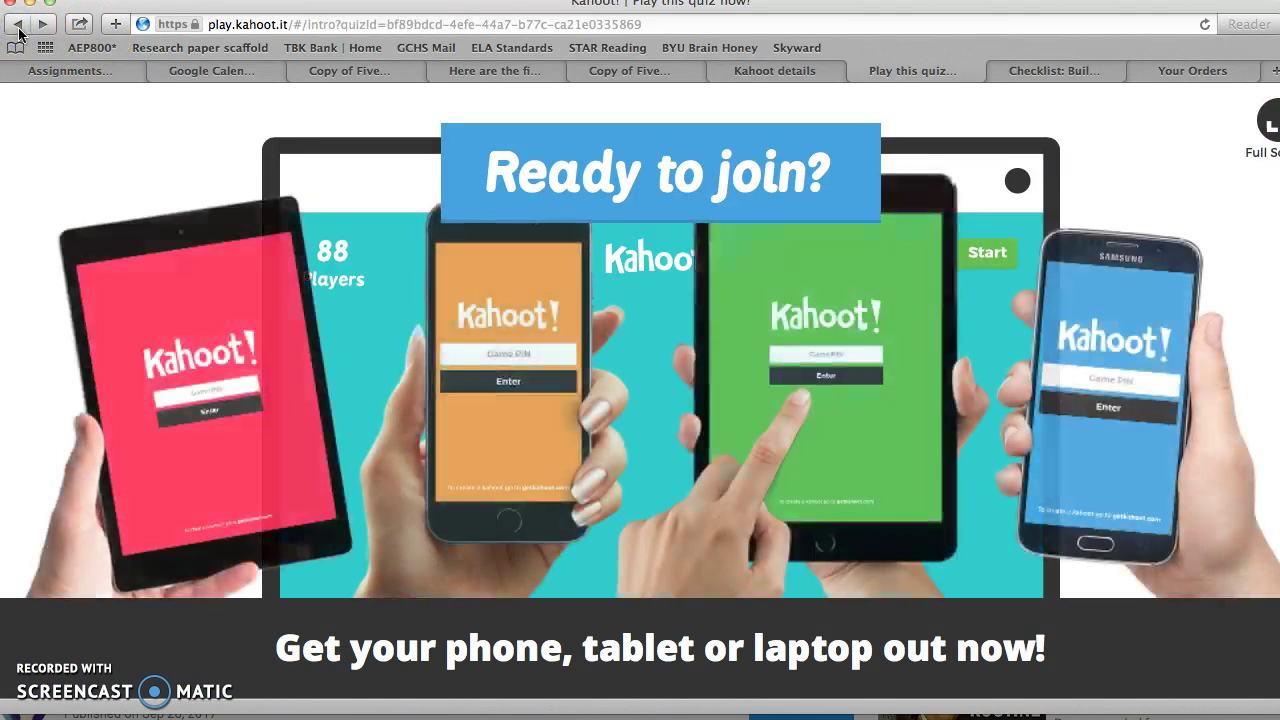
pyautogui.click(18, 31)
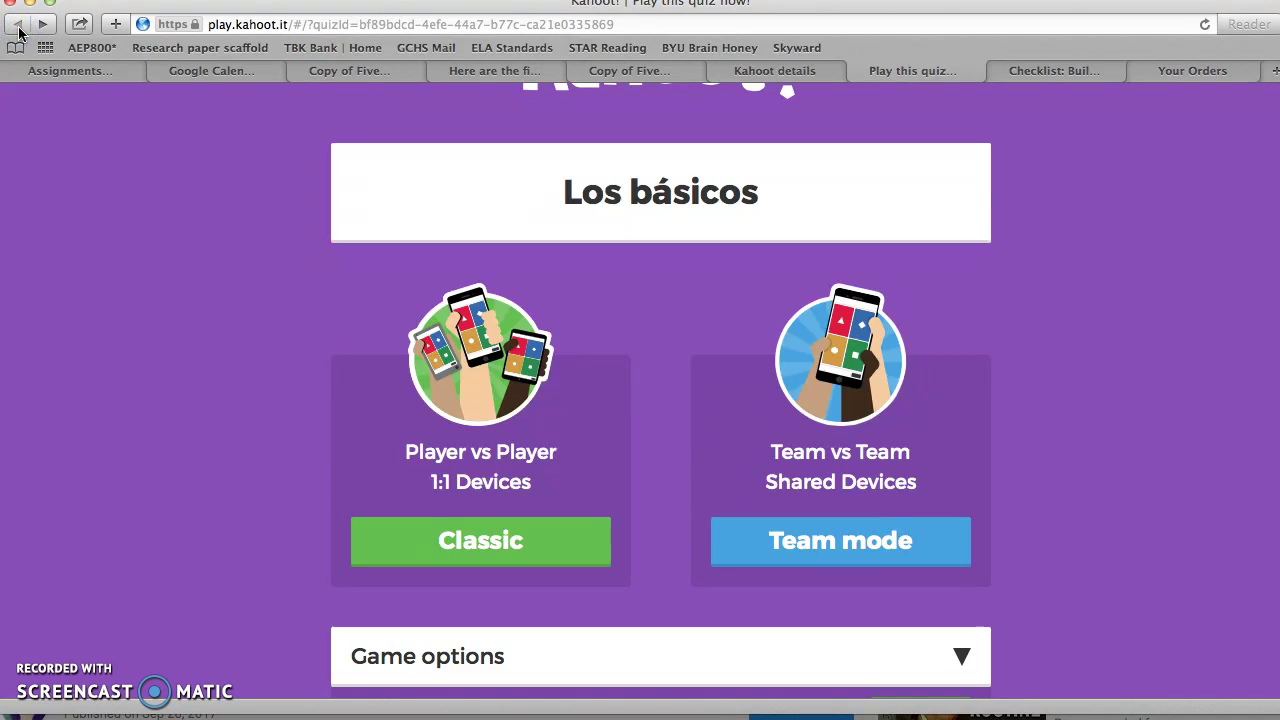
pyautogui.click(240, 297)
pyautogui.scroll(2, 240, 297)
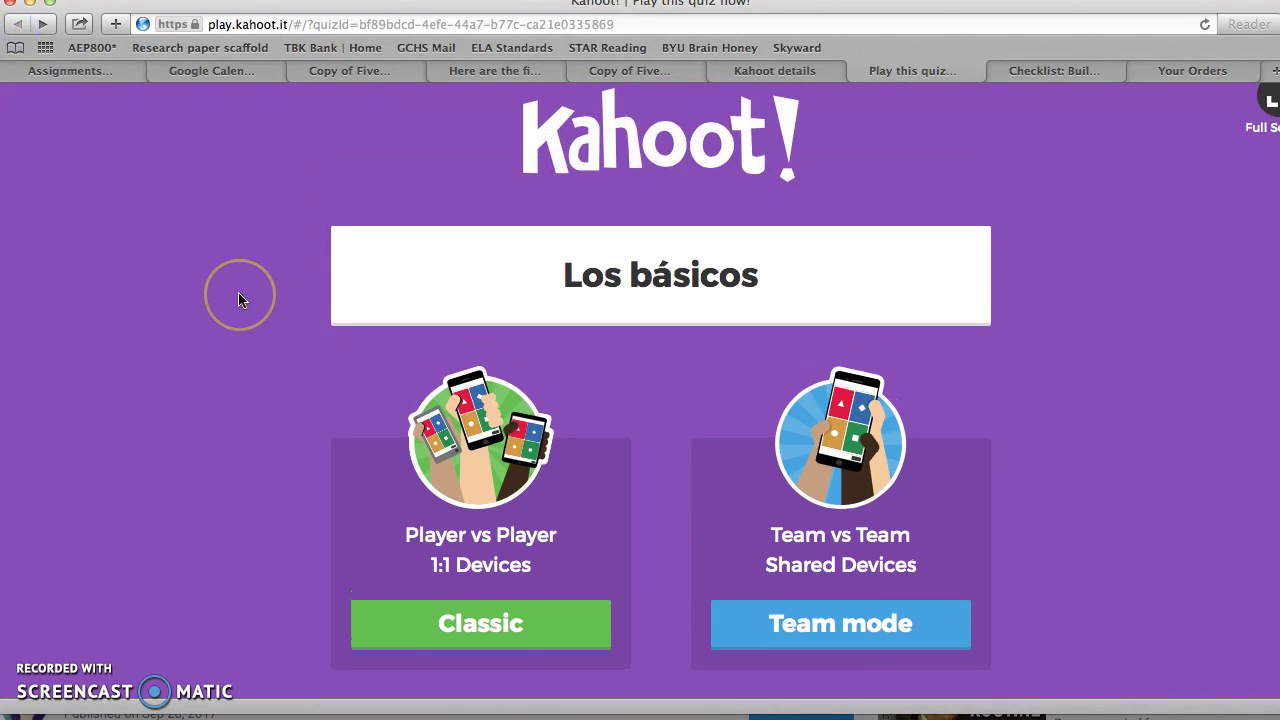
pyautogui.click(408, 24)
pyautogui.write('create.kahoot.it')
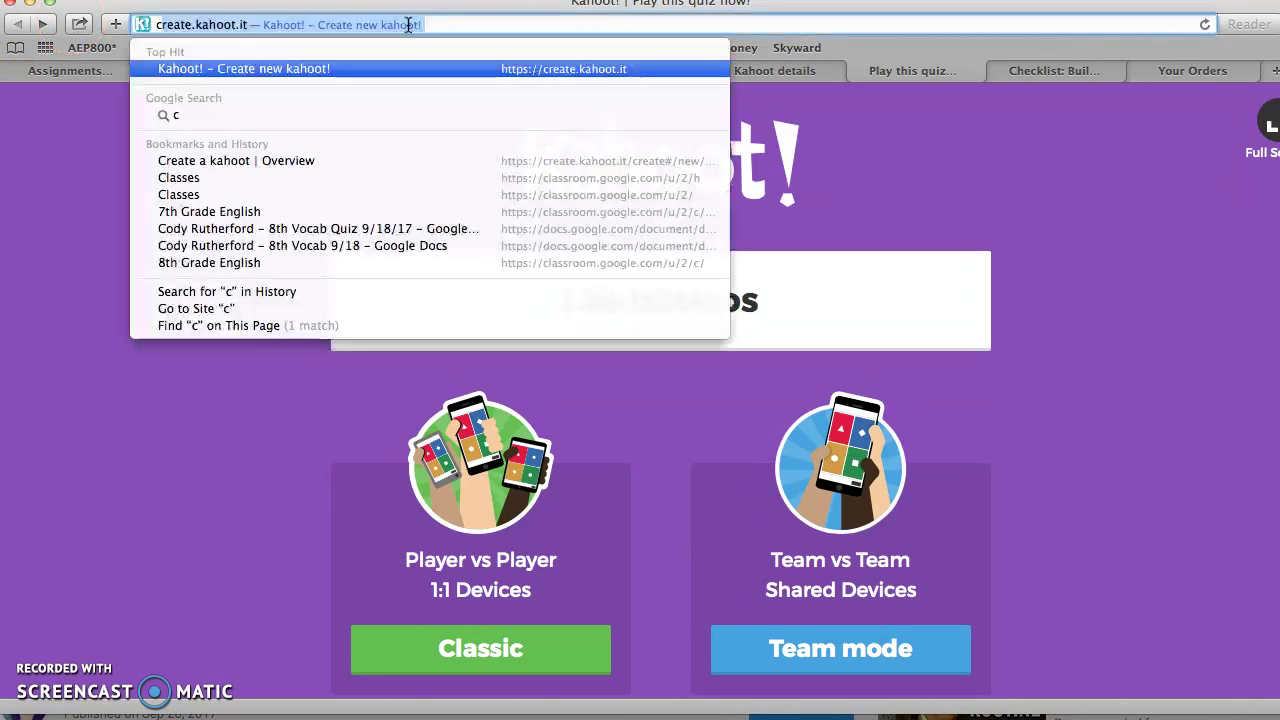
pyautogui.press('Return')
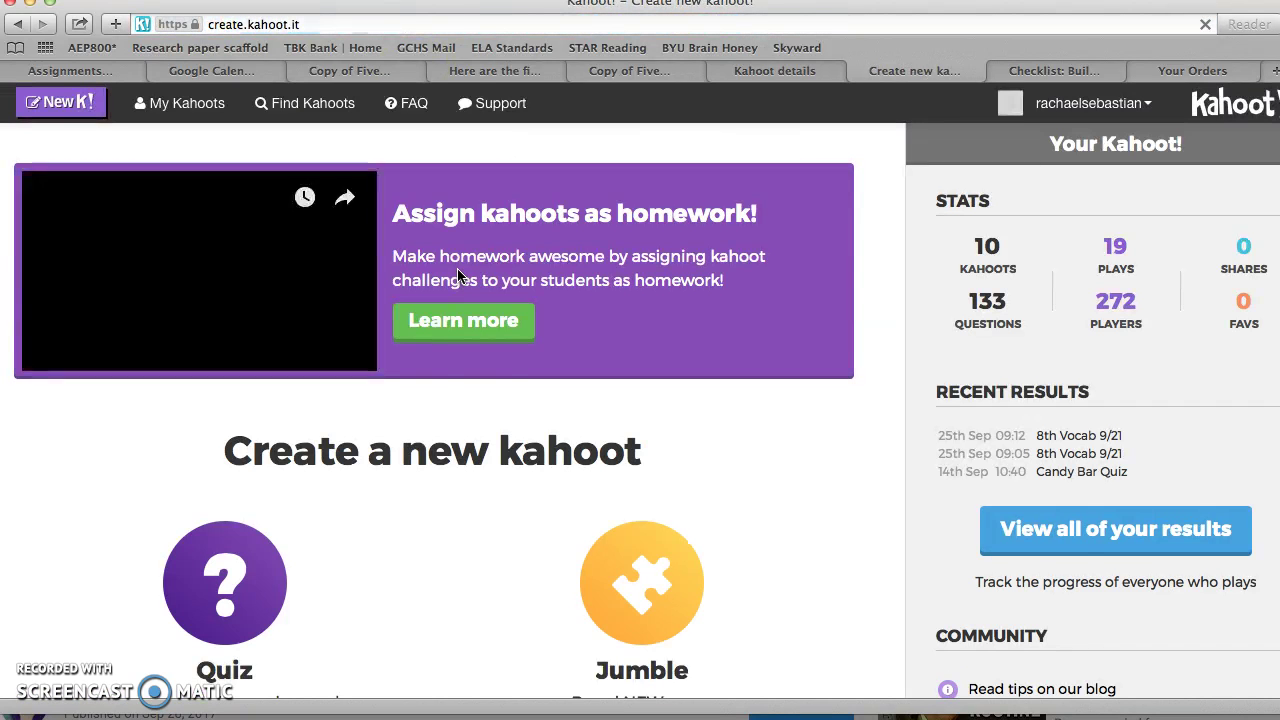
# Review the kahoot types available for creation and begin a new kahoot of the Quiz type
pyautogui.scroll(-2, 469, 390)
pyautogui.scroll(1, 469, 388)
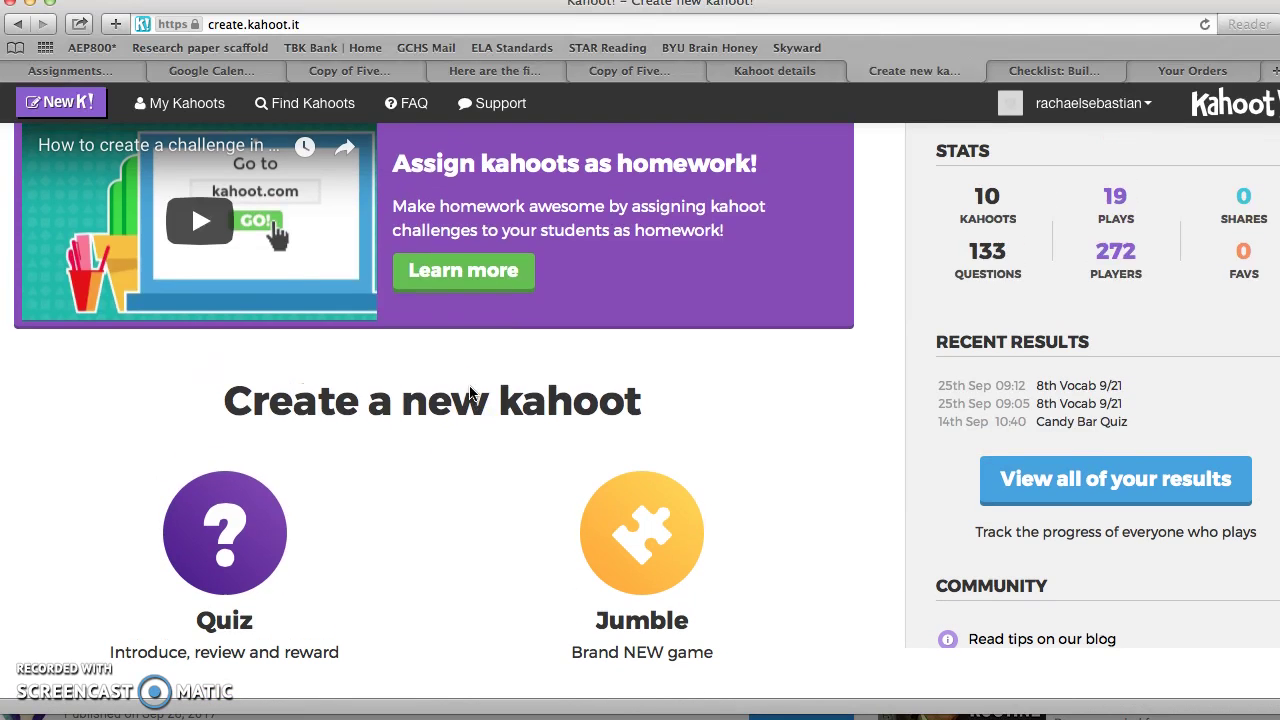
pyautogui.scroll(-3, 469, 390)
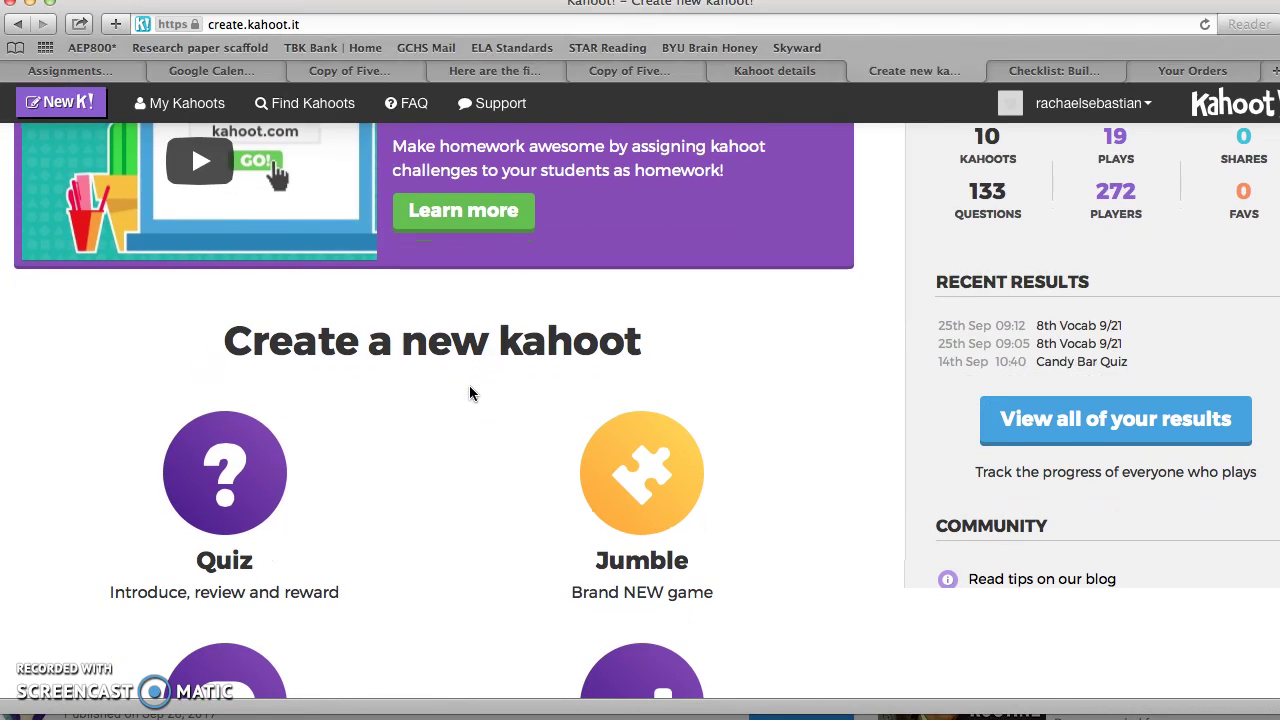
pyautogui.click(207, 317)
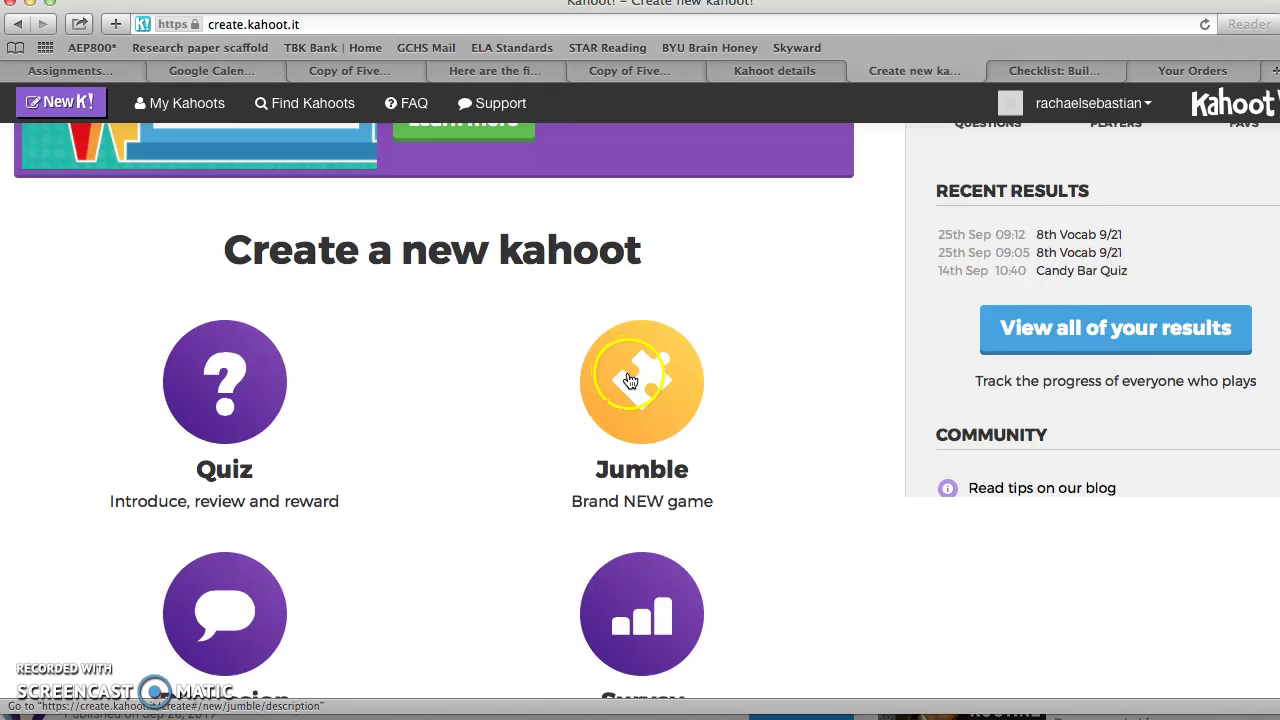
pyautogui.scroll(-2, 625, 385)
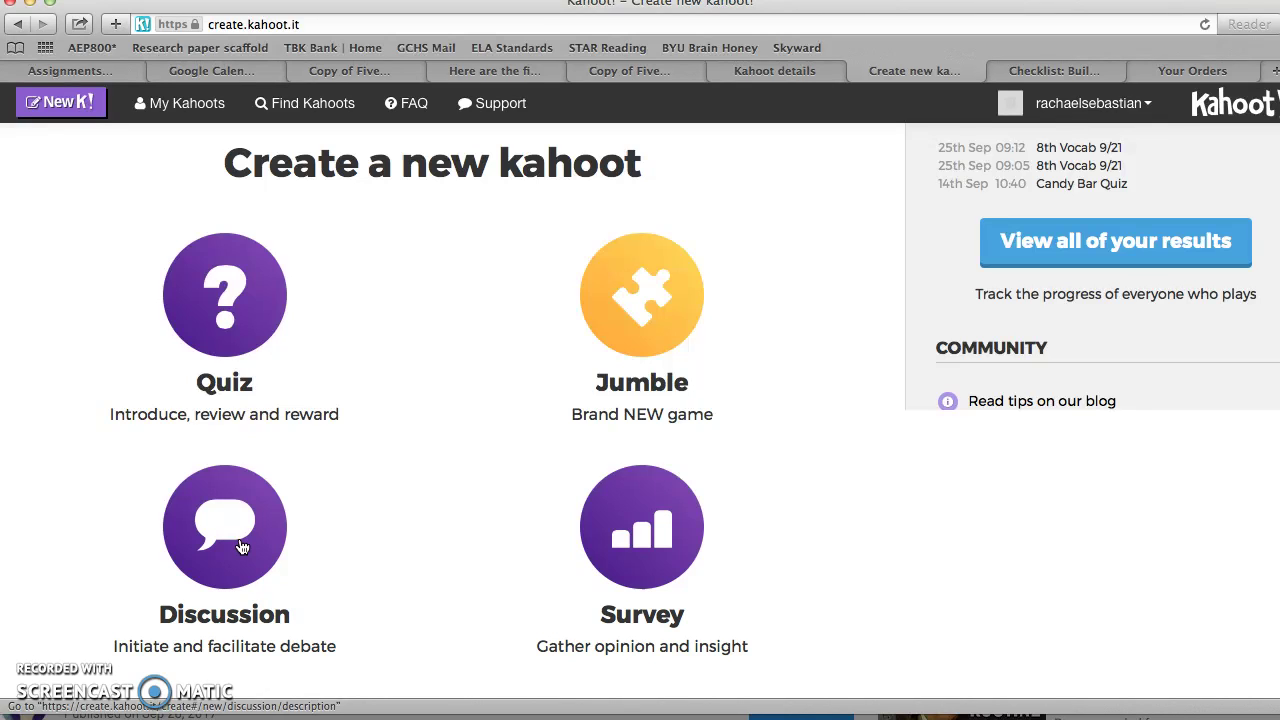
pyautogui.click(236, 316)
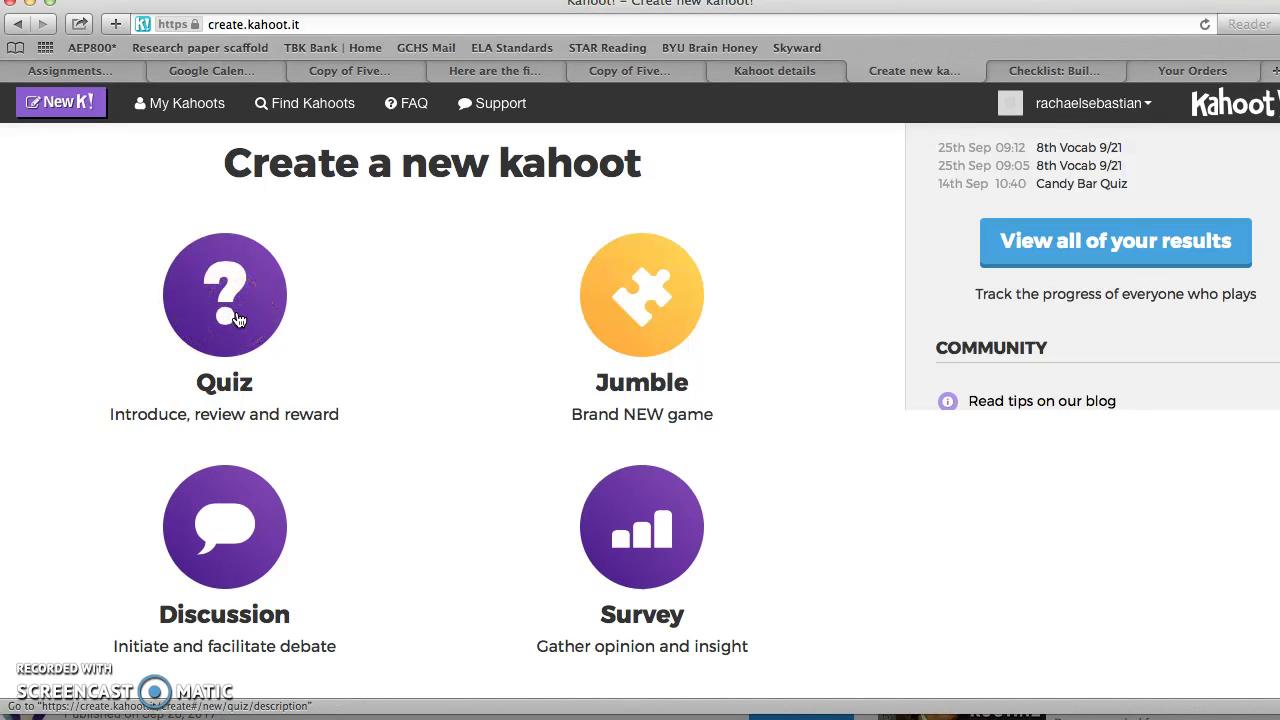
pyautogui.click(238, 319)
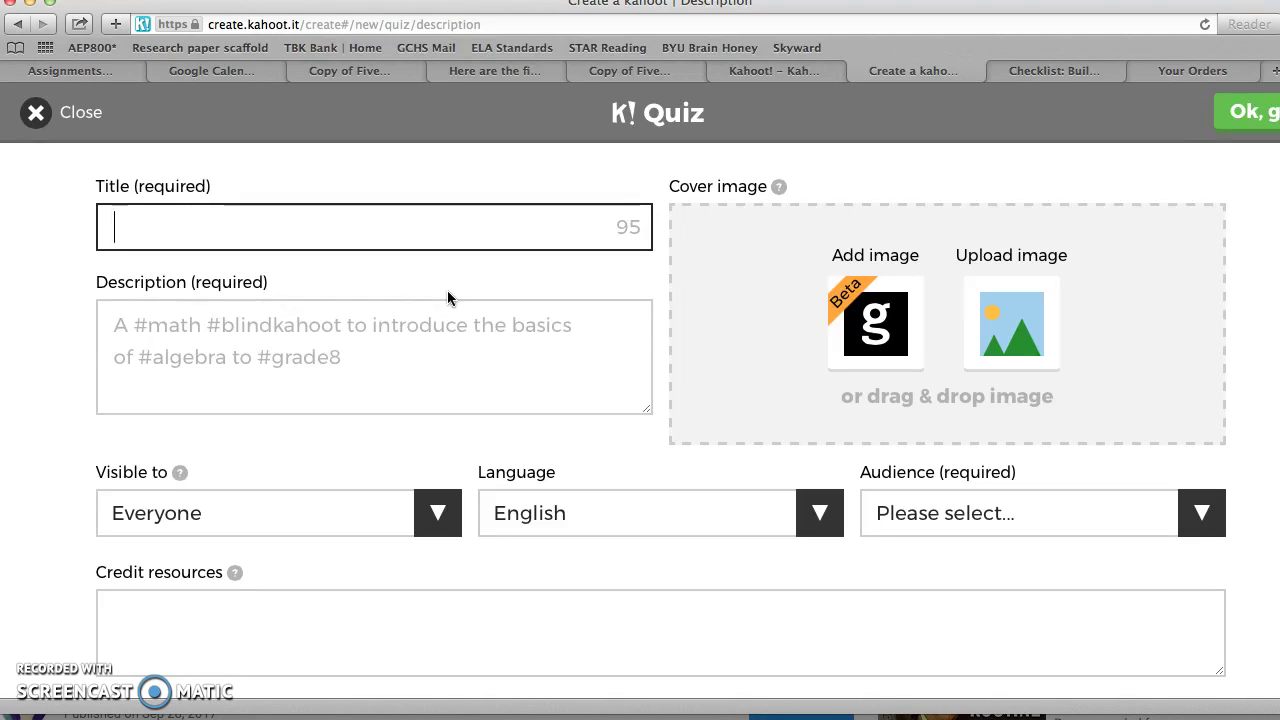
# Enter "Spanish Grammar" as the title of the new quiz
pyautogui.write('SpanishGramma')
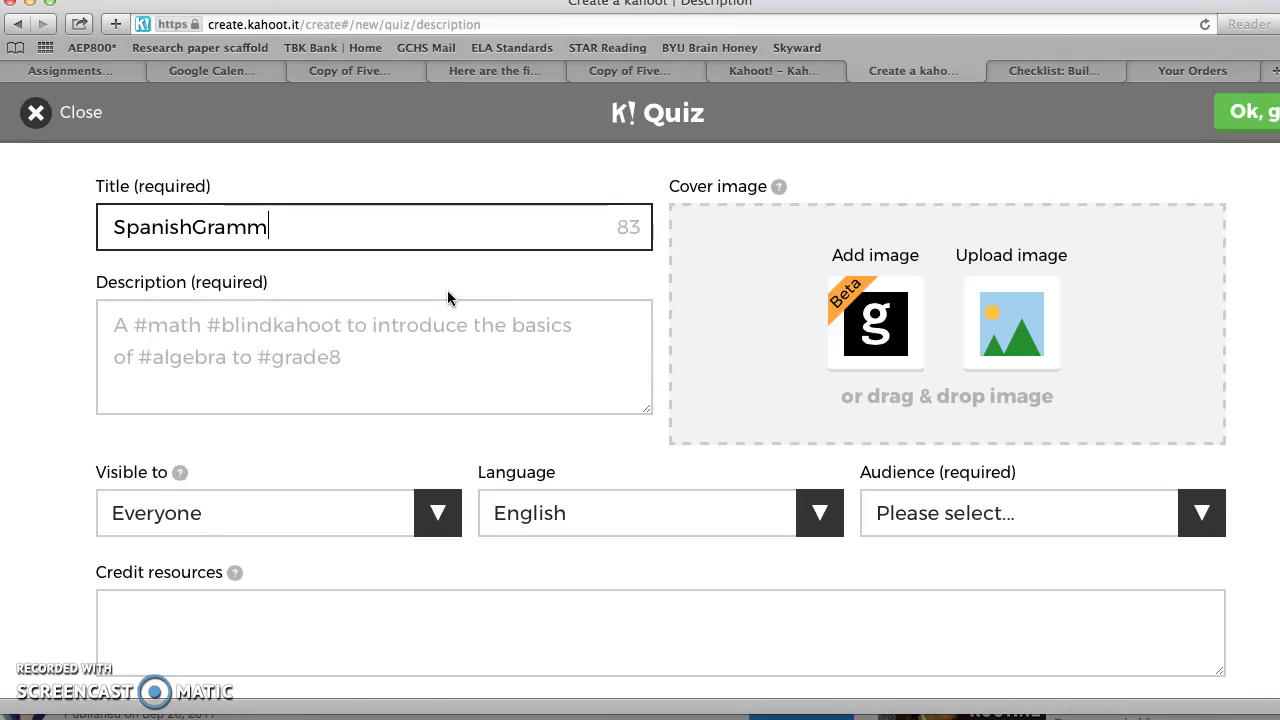
pyautogui.press('BackSpace')
pyautogui.press('BackSpace')
pyautogui.press('BackSpace')
pyautogui.press('BackSpace')
pyautogui.press('BackSpace')
pyautogui.press('BackSpace')
pyautogui.write('Grammar')
# Enter "#spanishgrammar" as the quiz description
pyautogui.click(420, 323)
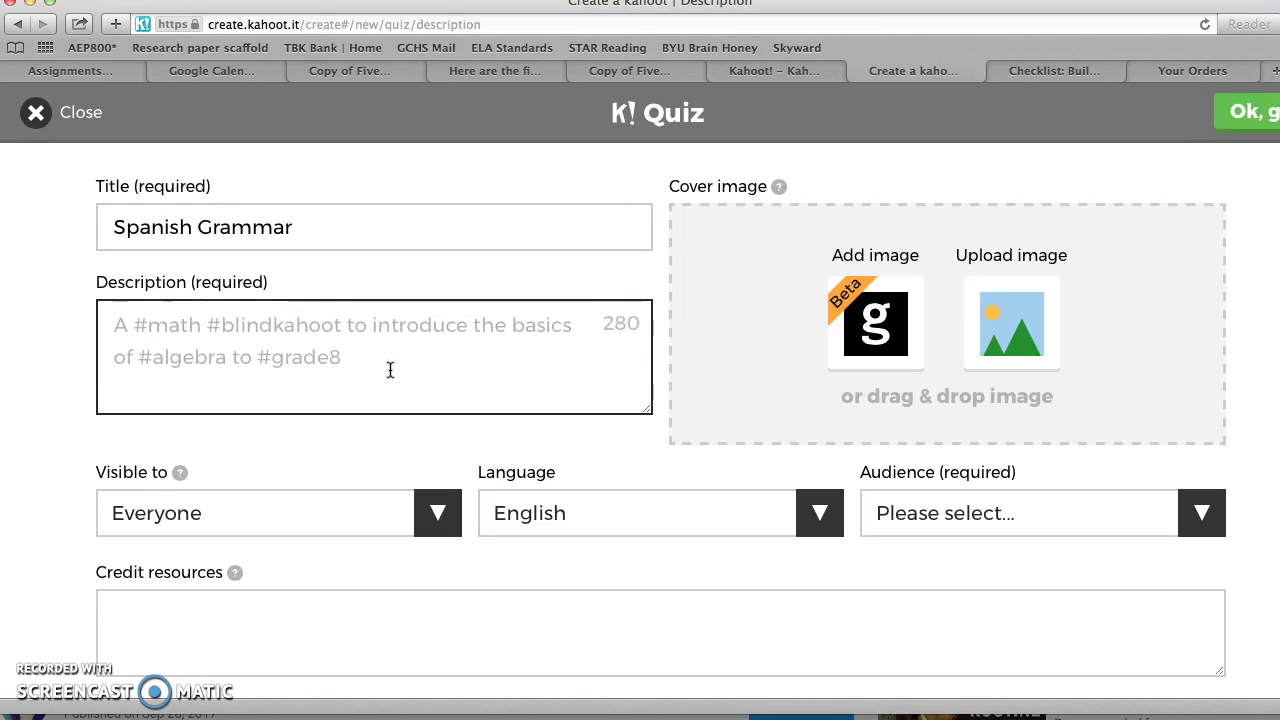
pyautogui.write('£')
pyautogui.press('BackSpace')
pyautogui.write('#')
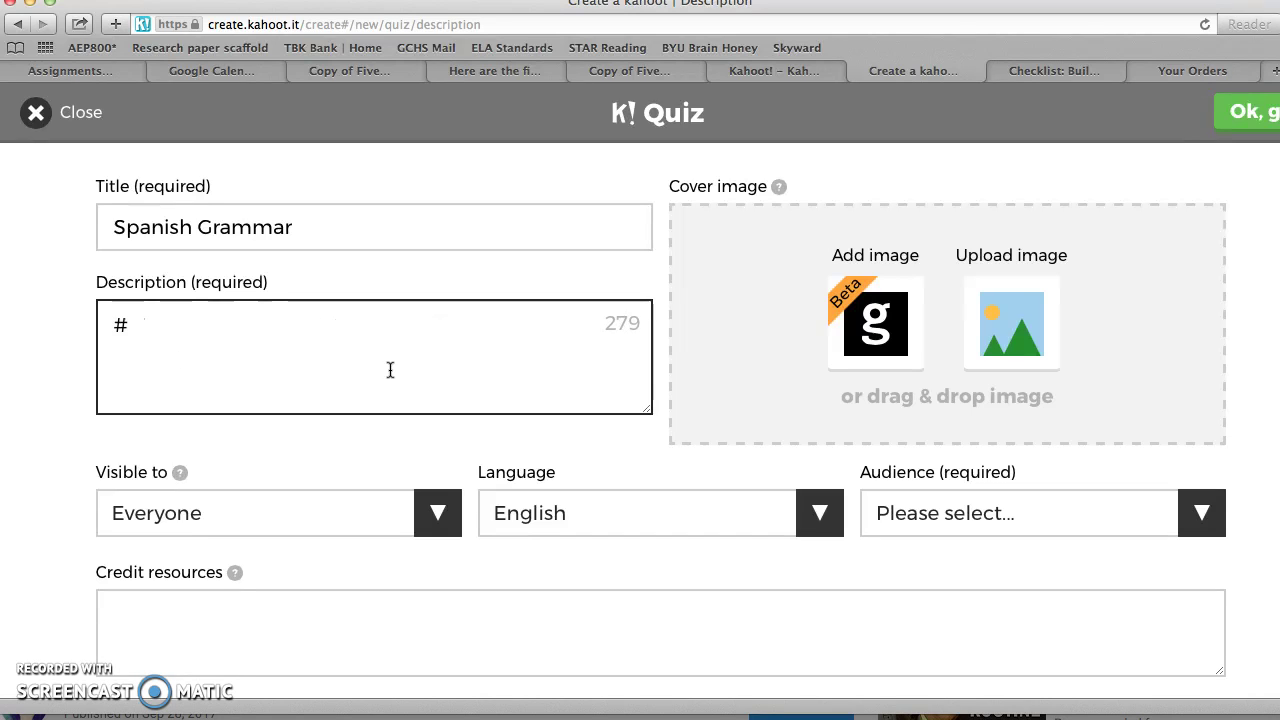
pyautogui.write('spanishgrammar')
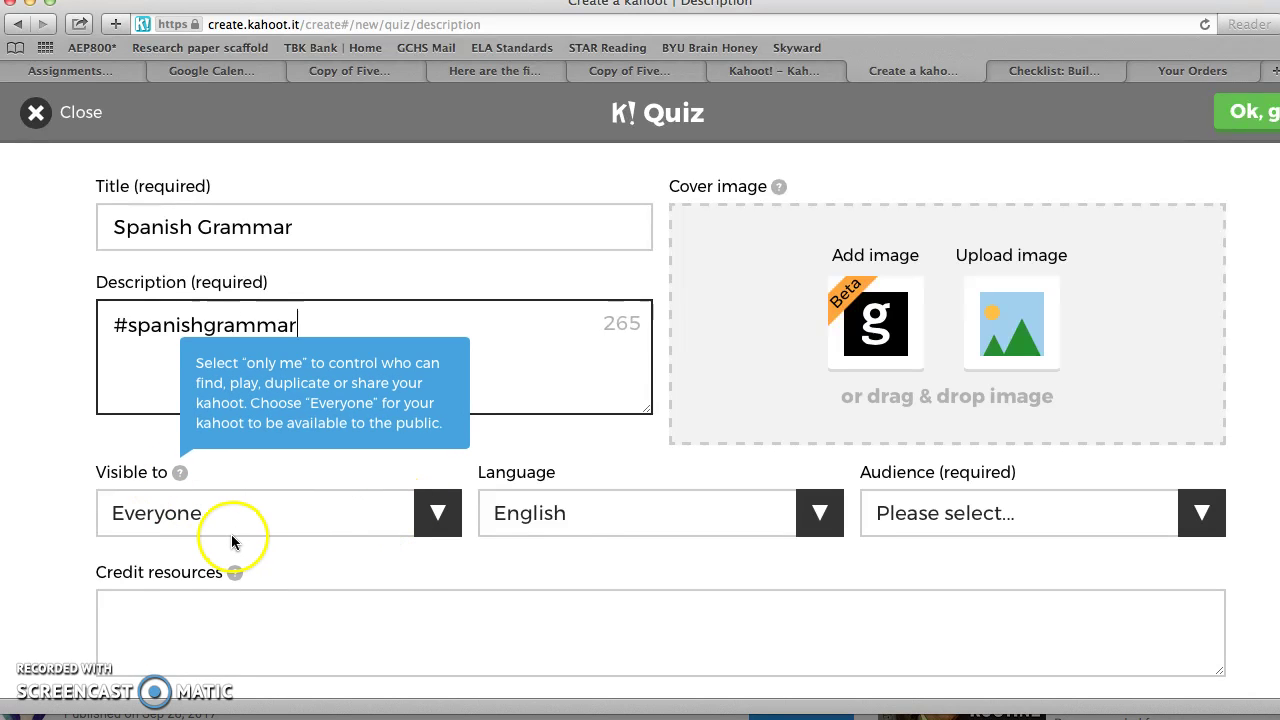
# Keep English as the quiz language and set the audience to School
pyautogui.click(572, 516)
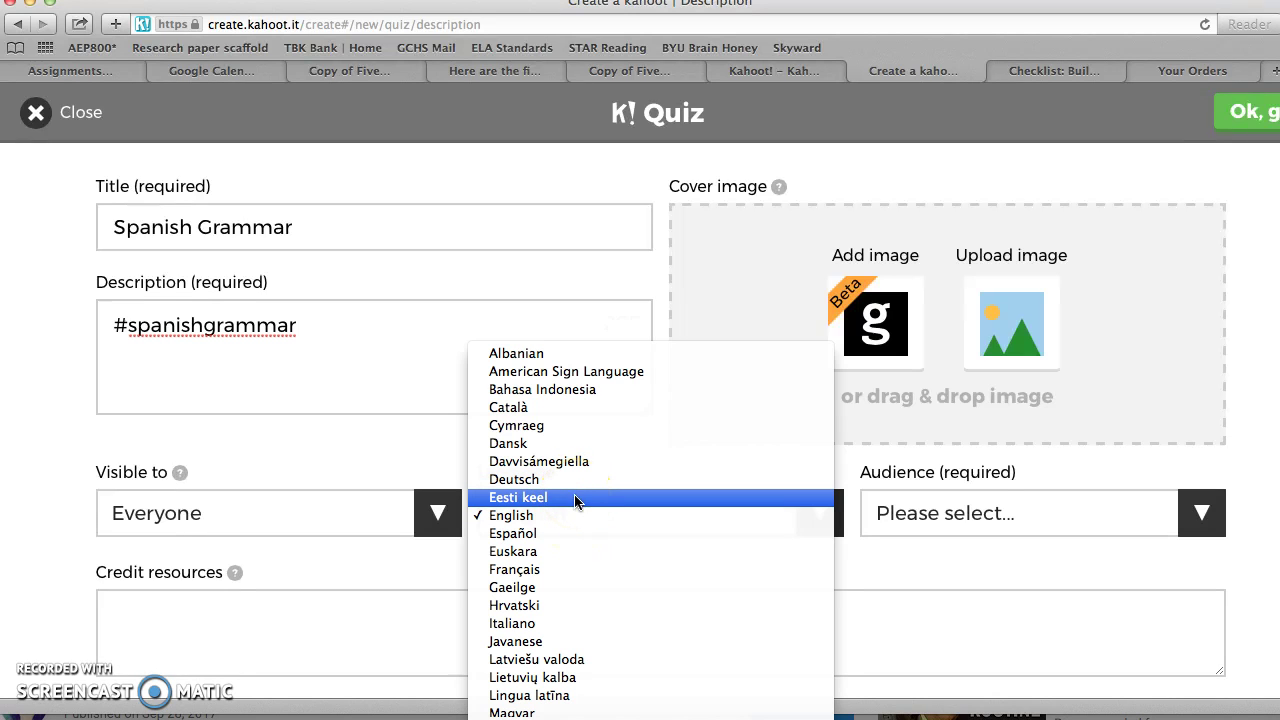
pyautogui.click(574, 517)
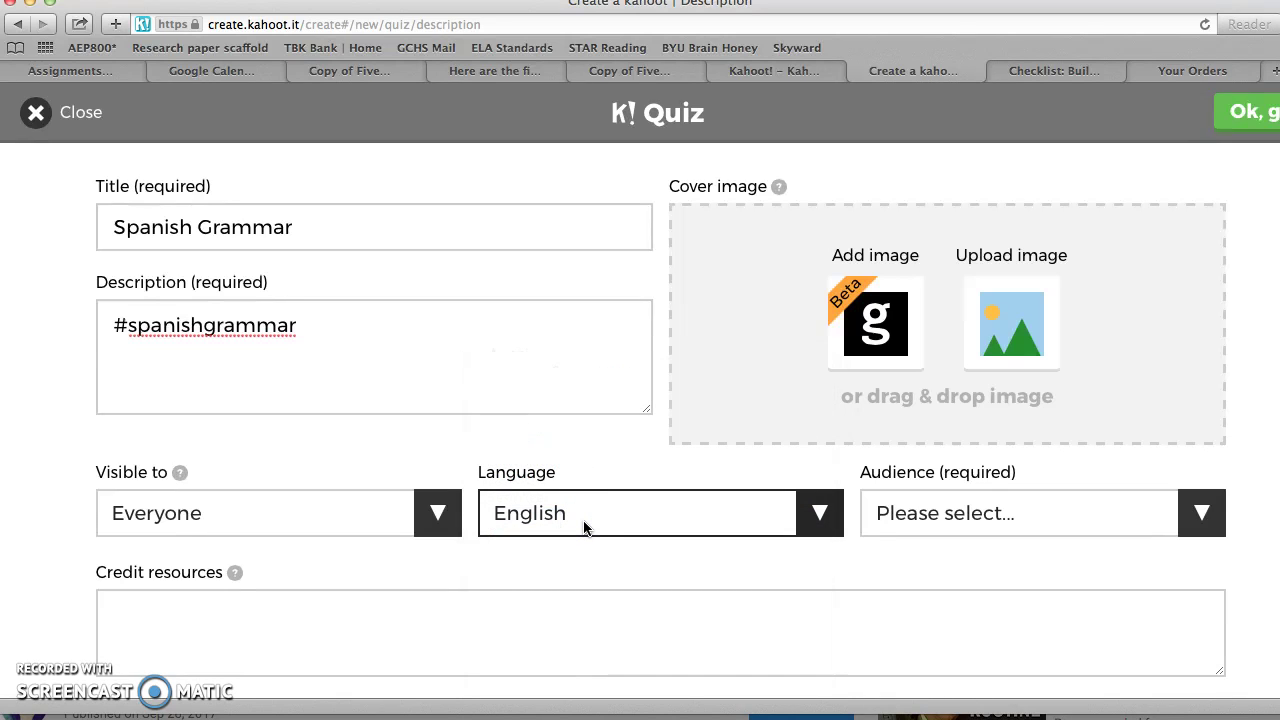
pyautogui.click(1203, 513)
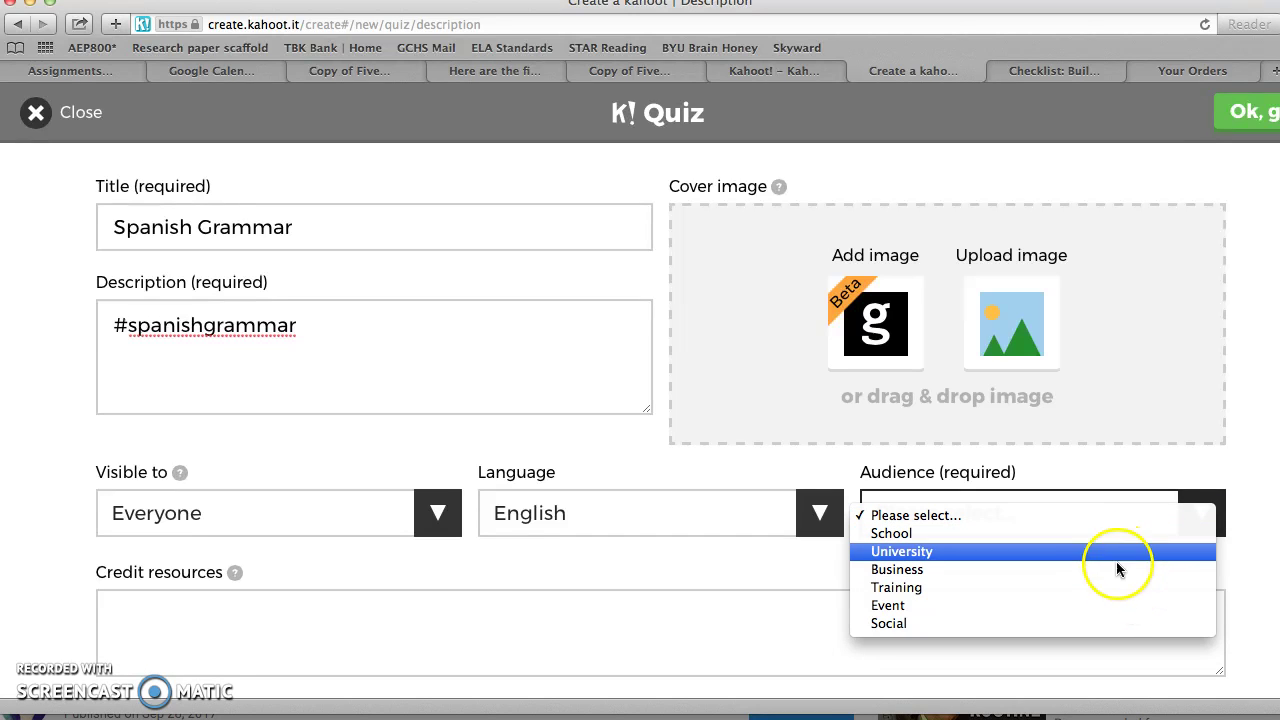
pyautogui.click(1100, 533)
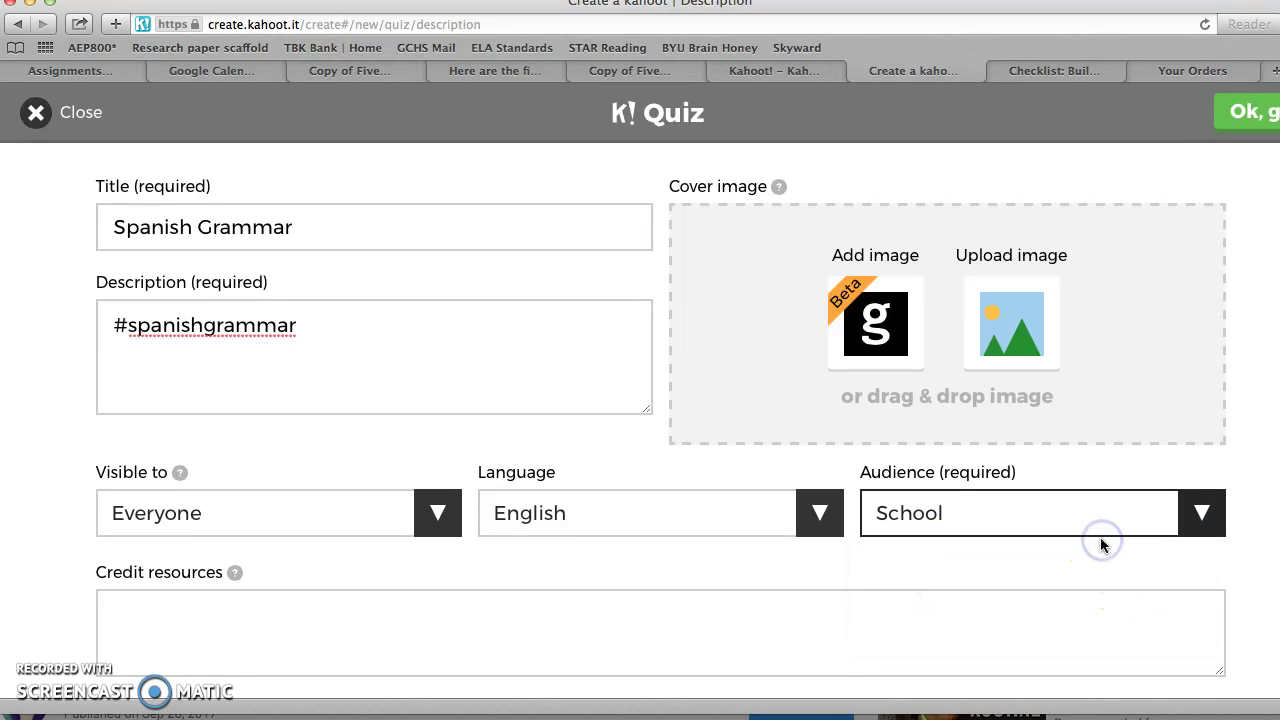
# Confirm the quiz details and add a first question reading "What is "tener" in the "yo" form?"
pyautogui.click(1246, 112)
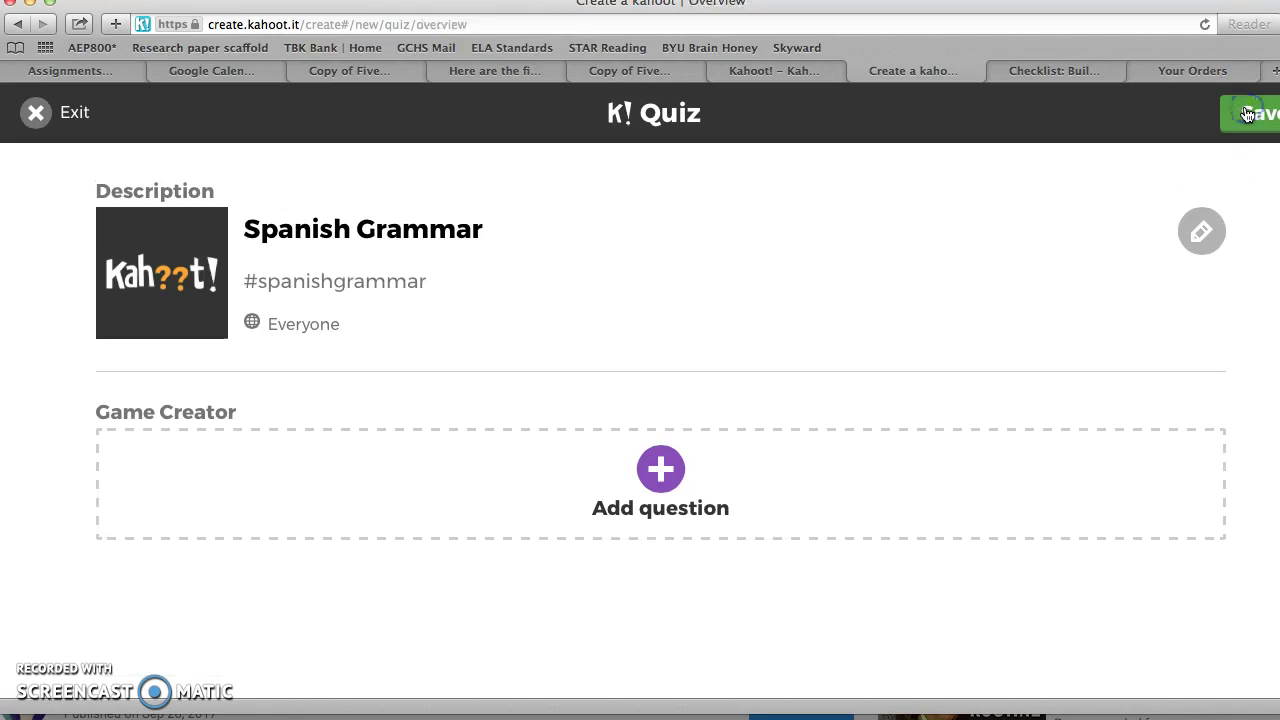
pyautogui.click(673, 510)
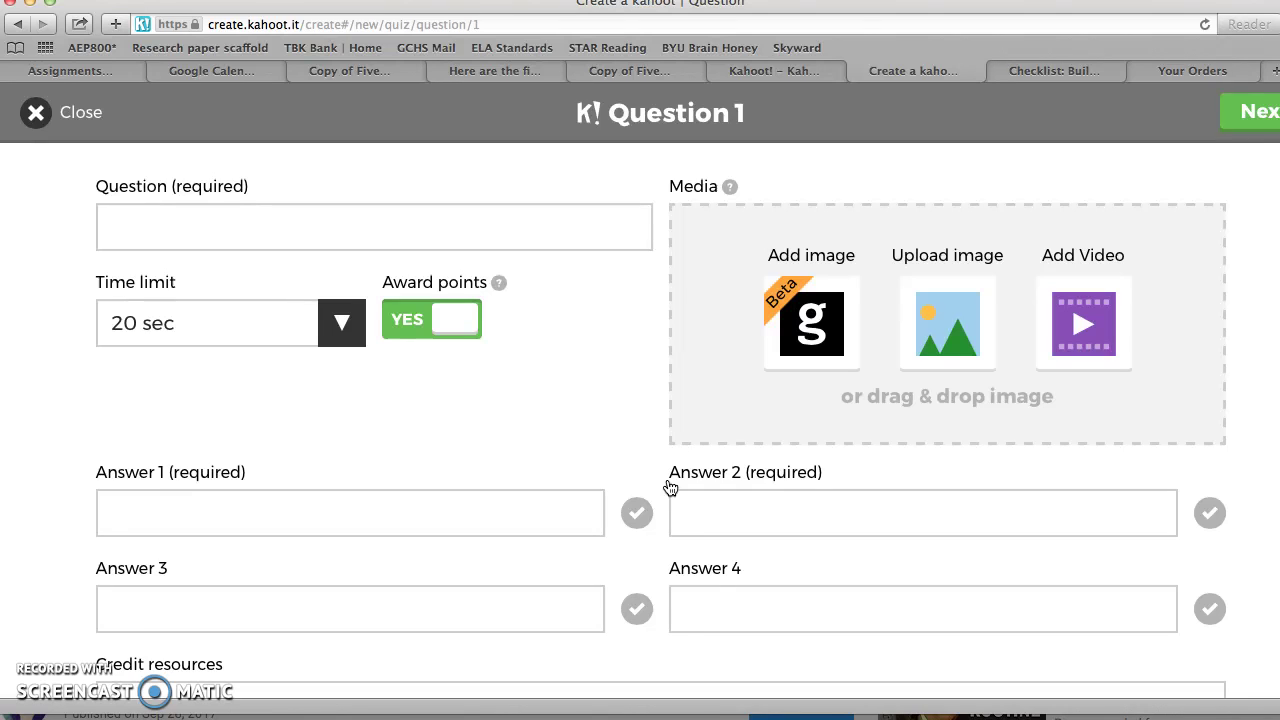
pyautogui.click(301, 225)
pyautogui.write('What is ')
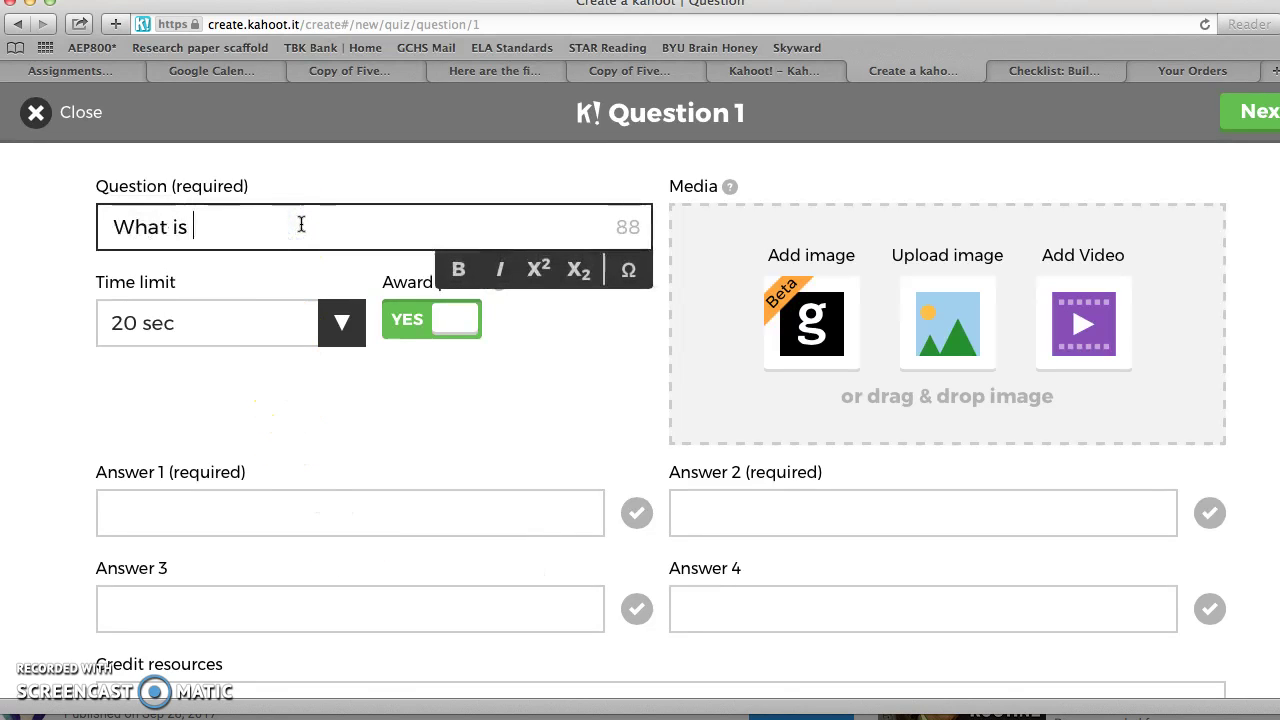
pyautogui.write('"tener')
pyautogui.press('BackSpace')
pyautogui.write('t" in the')
pyautogui.press('BackSpace')
pyautogui.press('BackSpace')
pyautogui.press('BackSpace')
pyautogui.press('BackSpace')
pyautogui.press('BackSpace')
pyautogui.press('BackSpace')
pyautogui.press('BackSpace')
pyautogui.press('BackSpace')
pyautogui.press('BackSpace')
pyautogui.write('r')
pyautogui.press('BackSpace')
pyautogui.write('t"')
pyautogui.press('BackSpace')
pyautogui.press('BackSpace')
pyautogui.write('r')
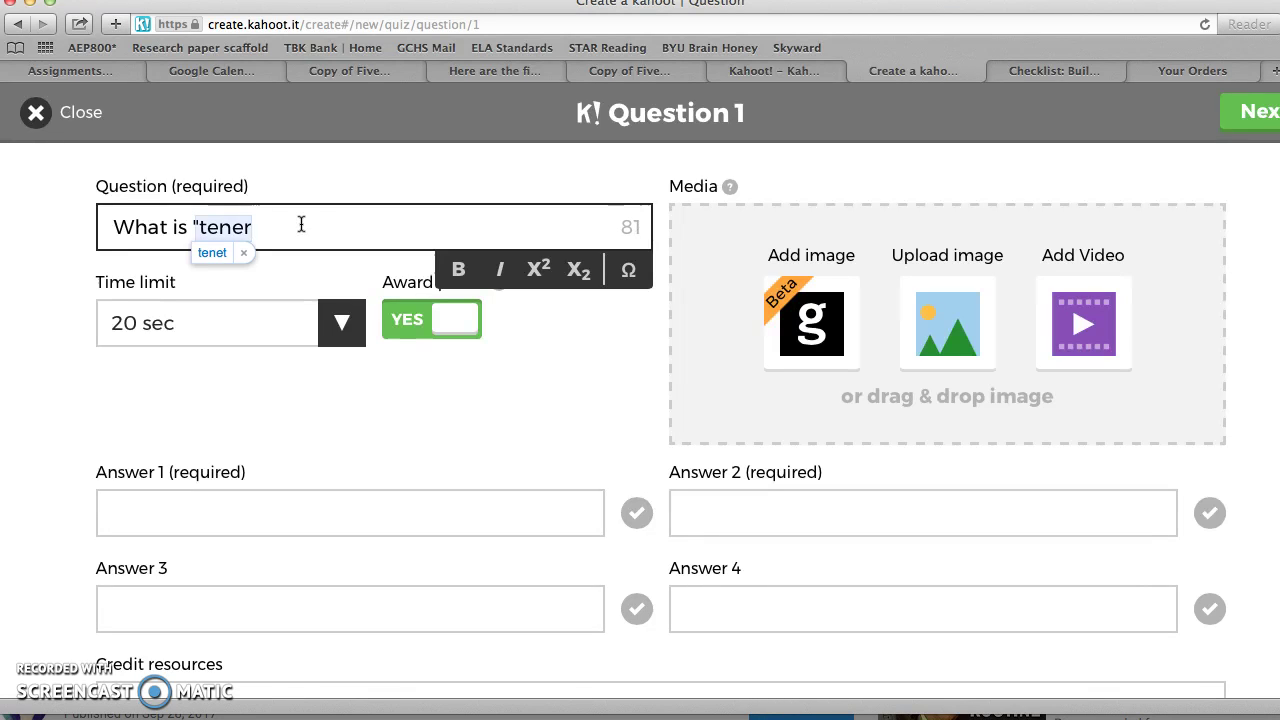
pyautogui.click(244, 252)
pyautogui.write('" in the y')
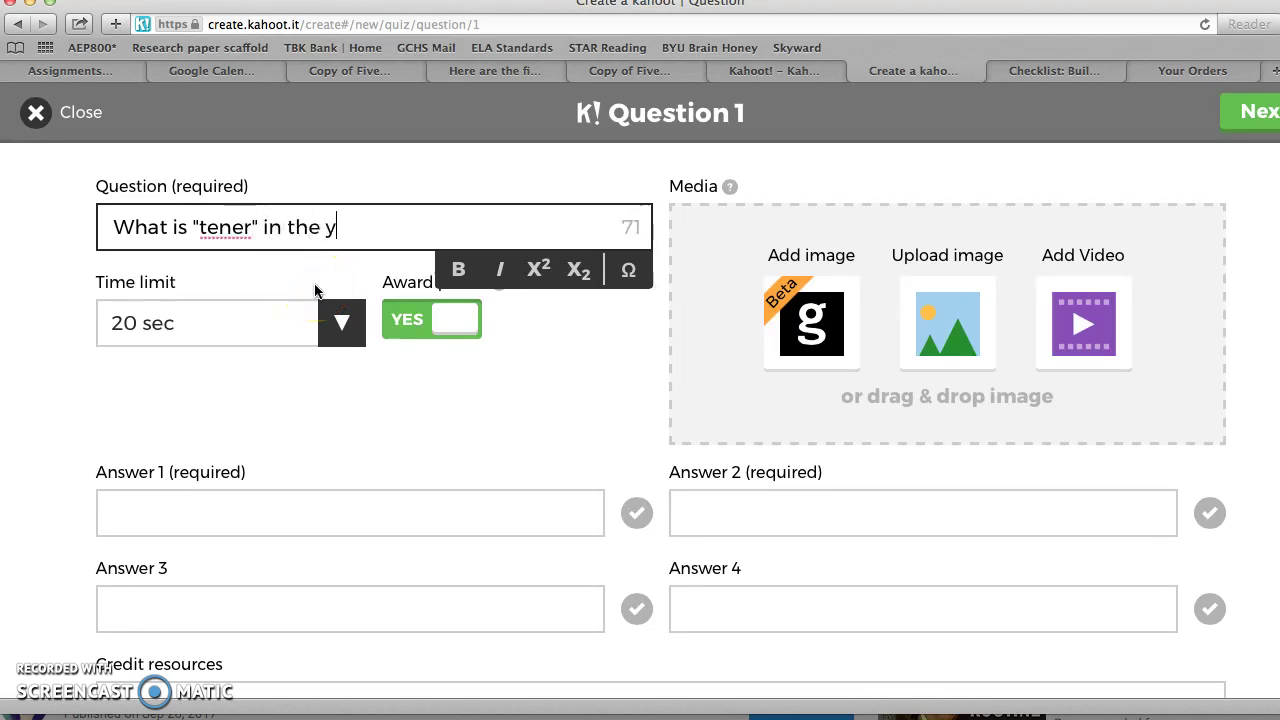
pyautogui.press('BackSpace')
pyautogui.write('"yo')
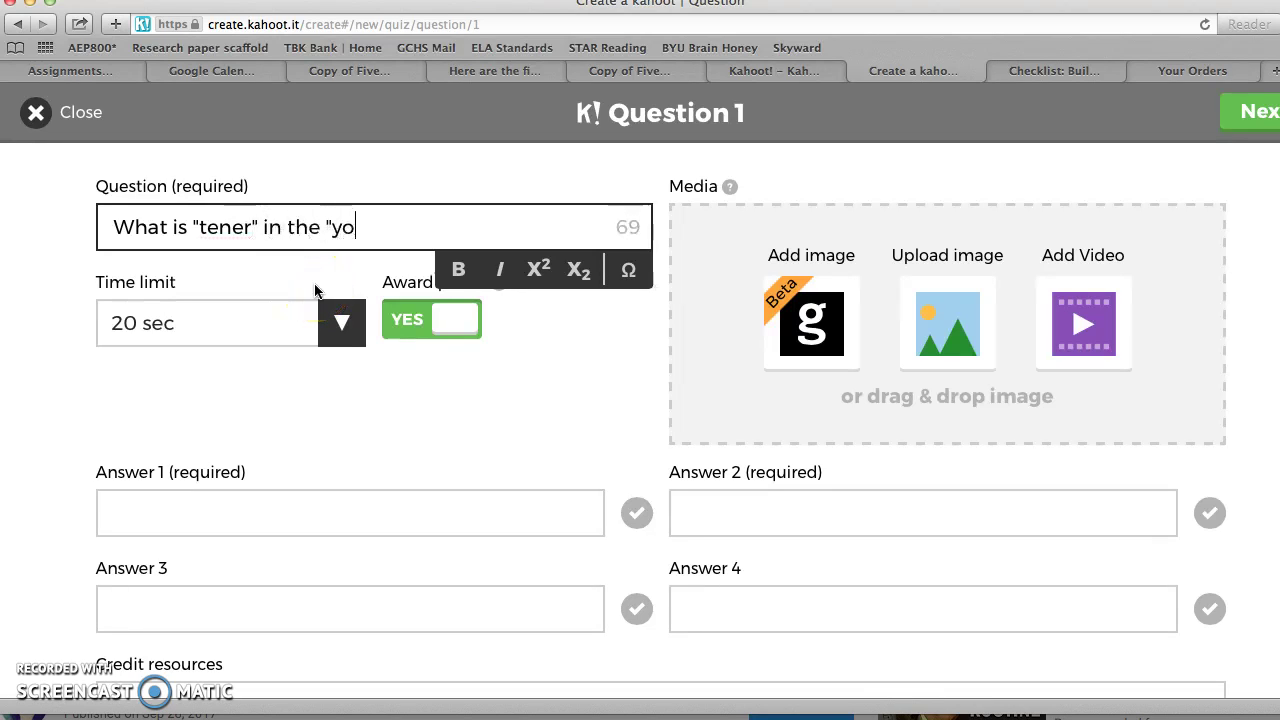
pyautogui.write('" form')
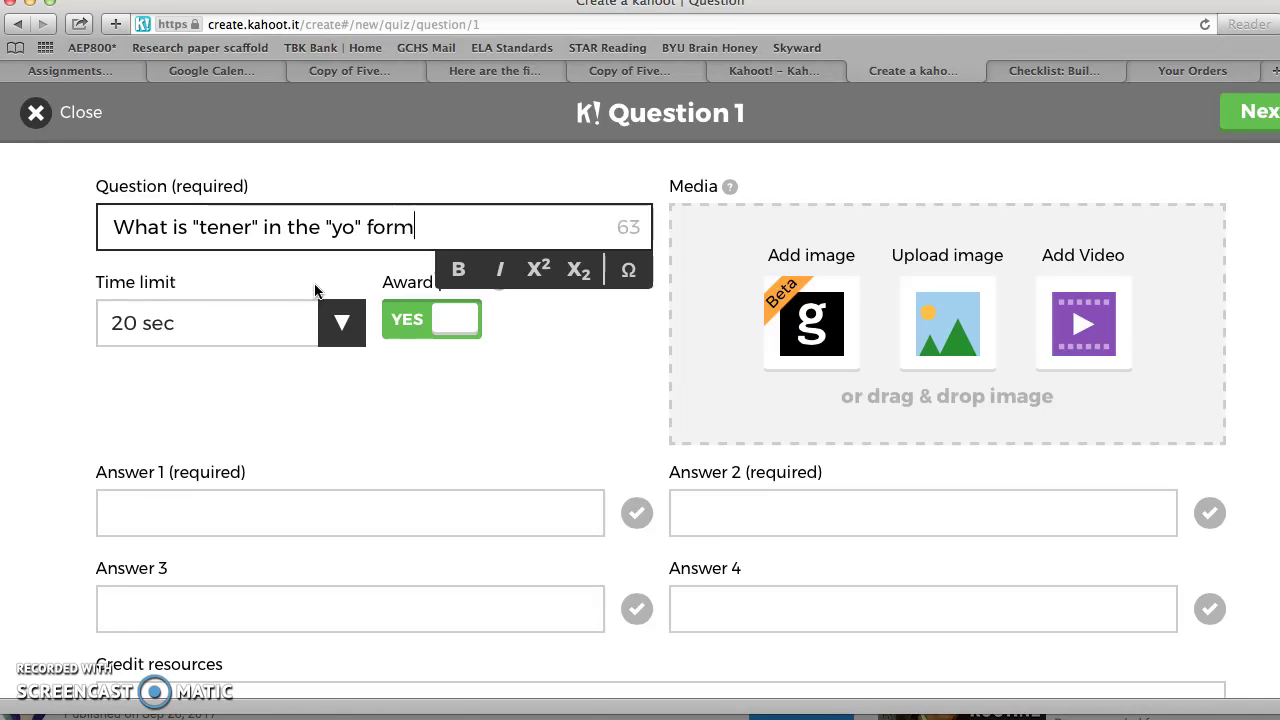
pyautogui.write('?')
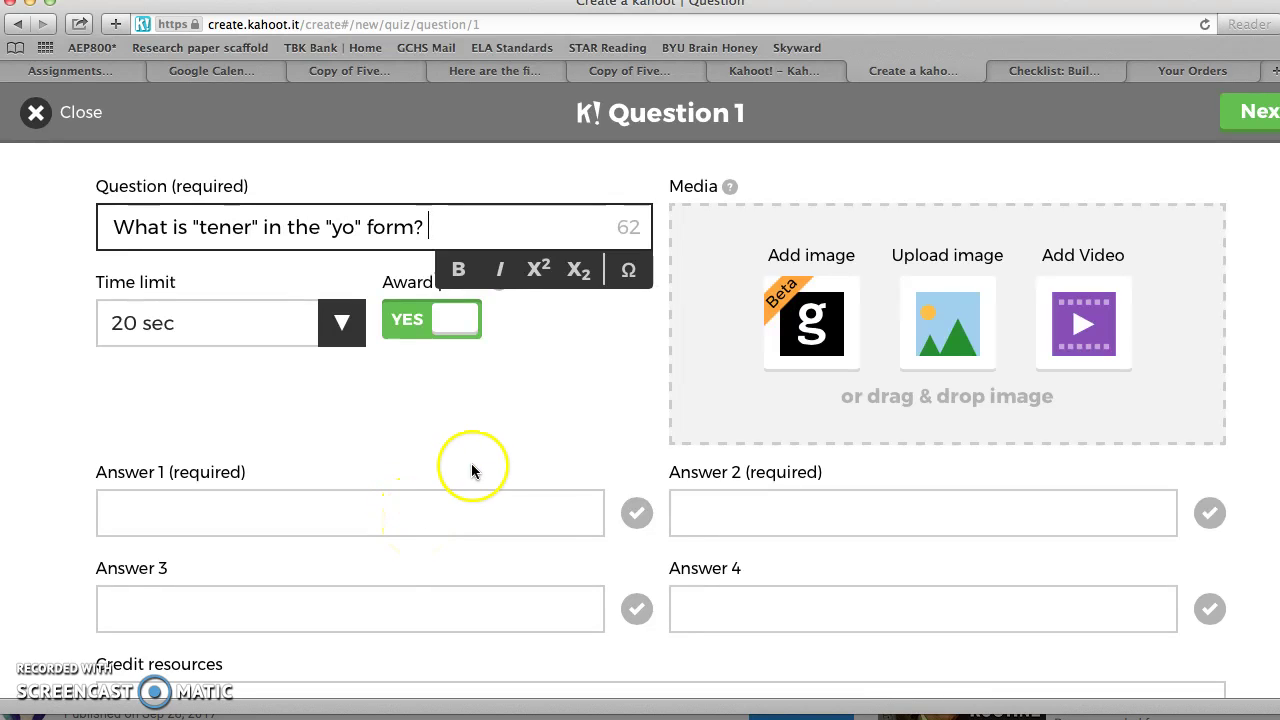
# Fill in the four answers: "tienen" as answer 1, "tienes" as answer 2, "tiene" as answer 3 and "Tengo" as answer 4
pyautogui.click(737, 598)
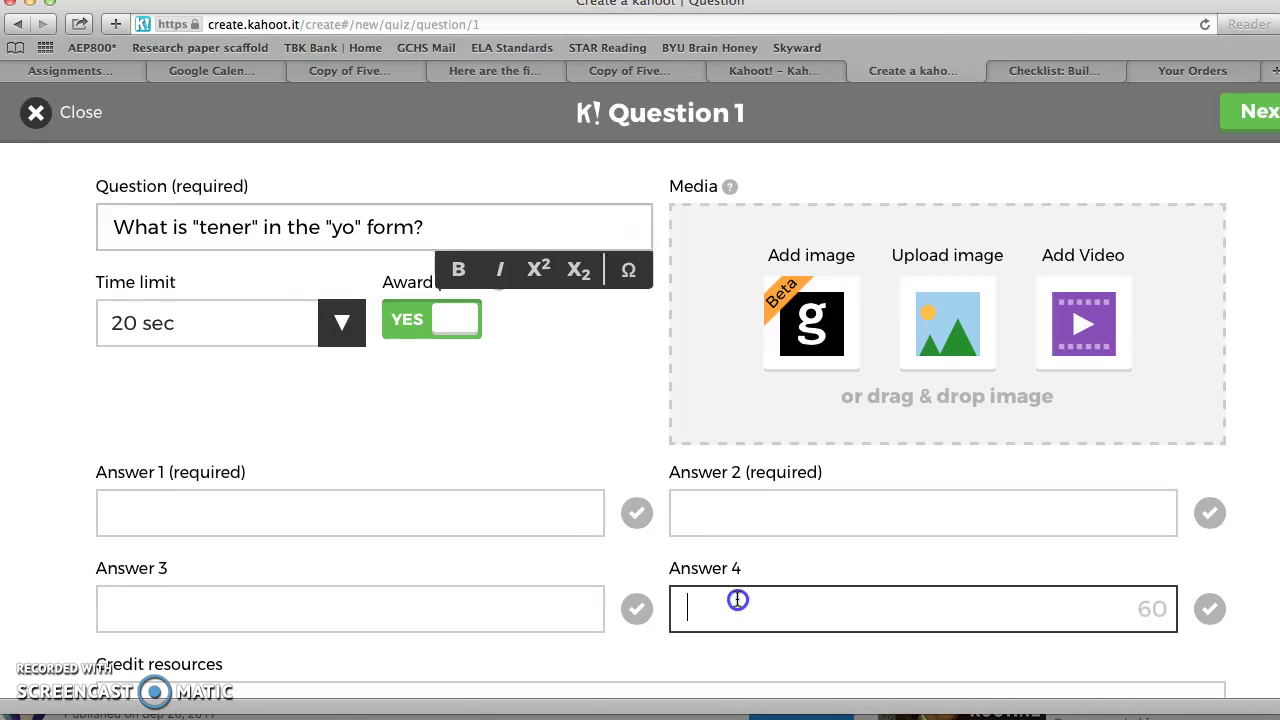
pyautogui.write('Tengo')
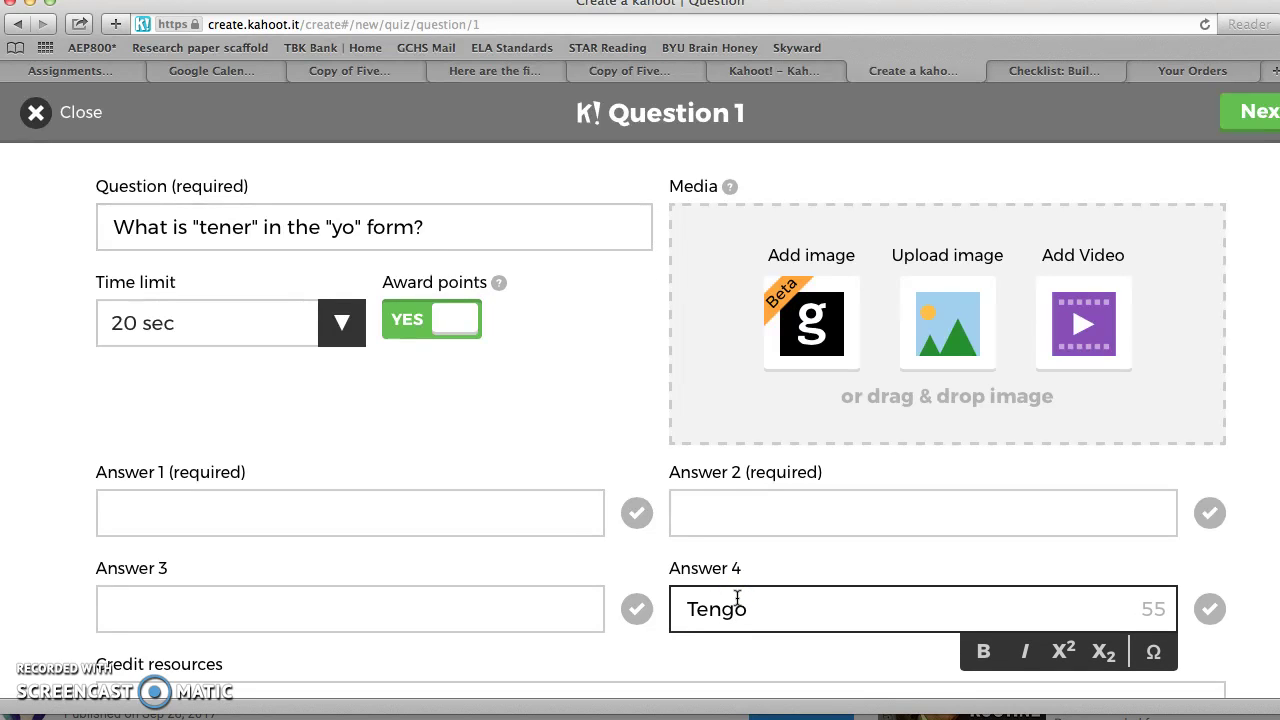
pyautogui.click(726, 517)
pyautogui.write('tienes')
pyautogui.click(471, 605)
pyautogui.write('te')
pyautogui.press('BackSpace')
pyautogui.write('iene')
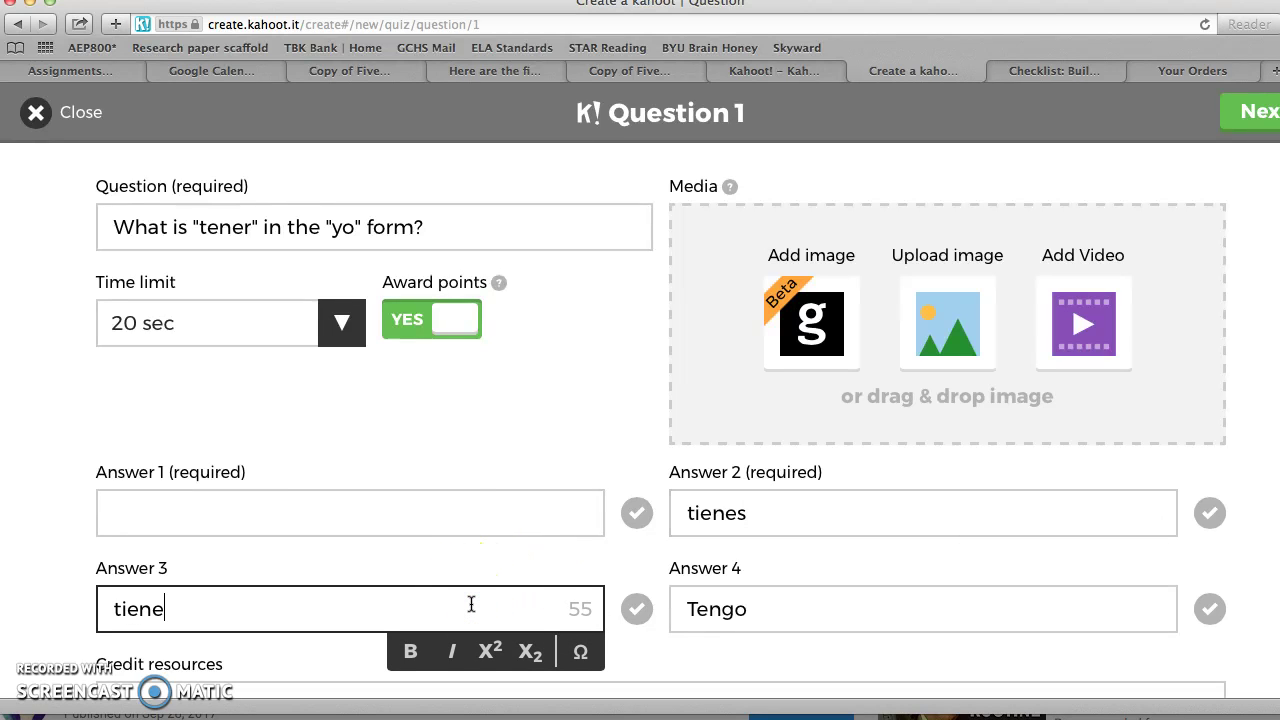
pyautogui.click(374, 513)
pyautogui.write('tienen')
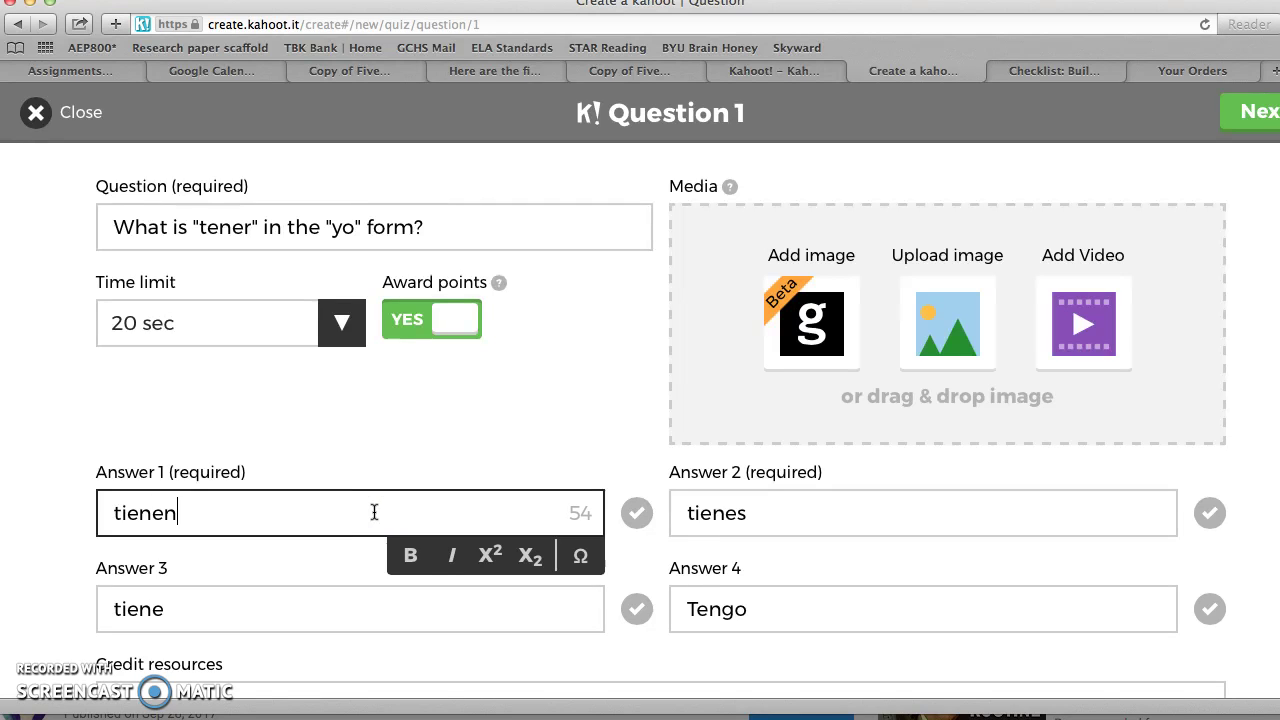
# Mark answer 4, "Tengo", as the correct one and finish the question to return to the quiz overview
pyautogui.click(1209, 609)
pyautogui.scroll(-1, 840, 466)
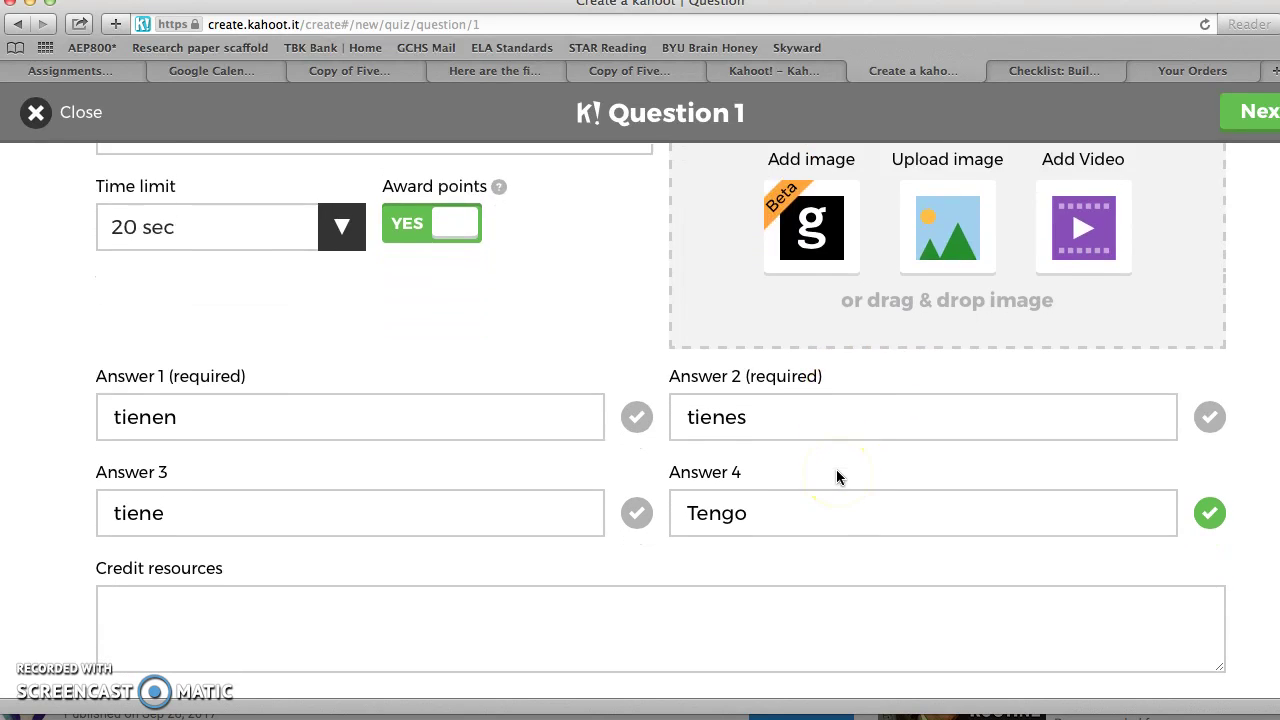
pyautogui.scroll(2, 837, 474)
pyautogui.click(1258, 116)
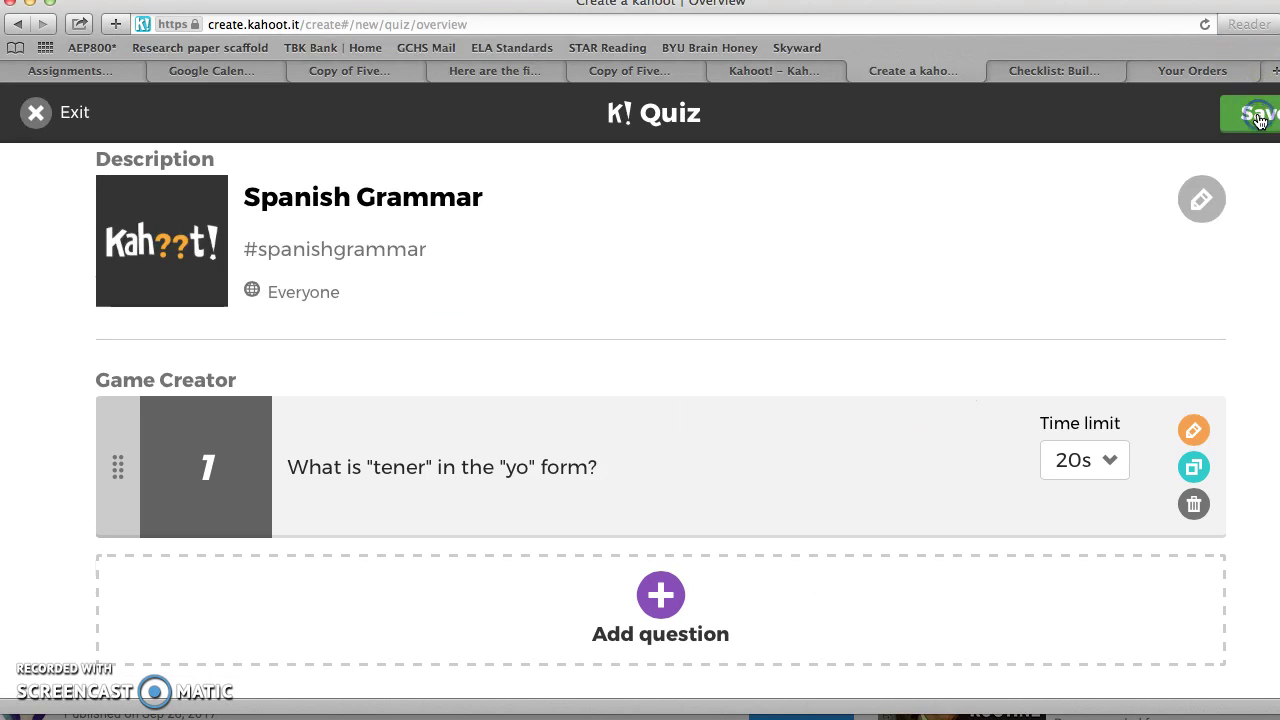